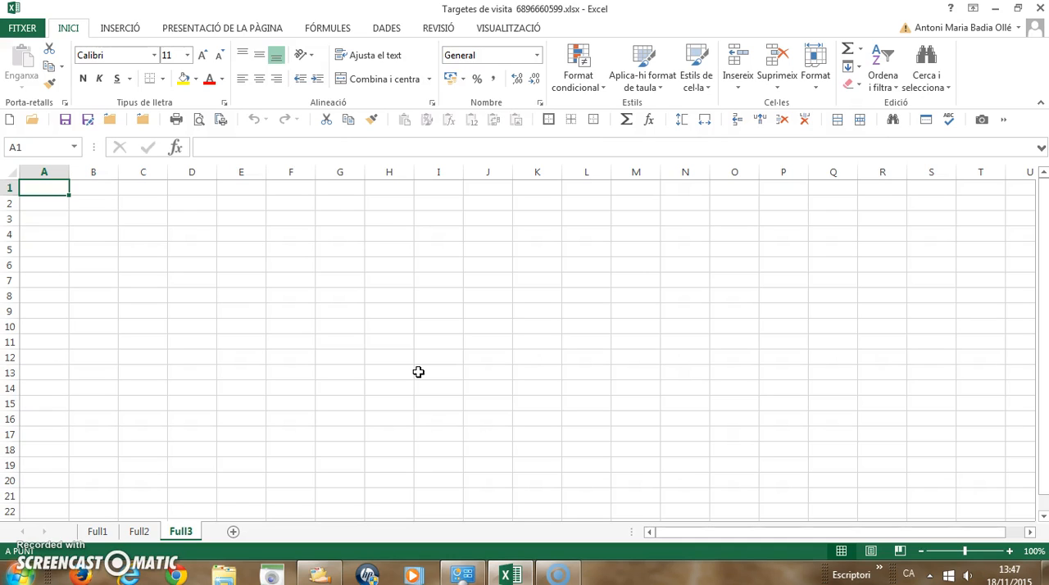
Copy the cardholder's name from cell C3 of the first card on sheet Full2 to cell C3 of sheet Full3.
click(421, 371)
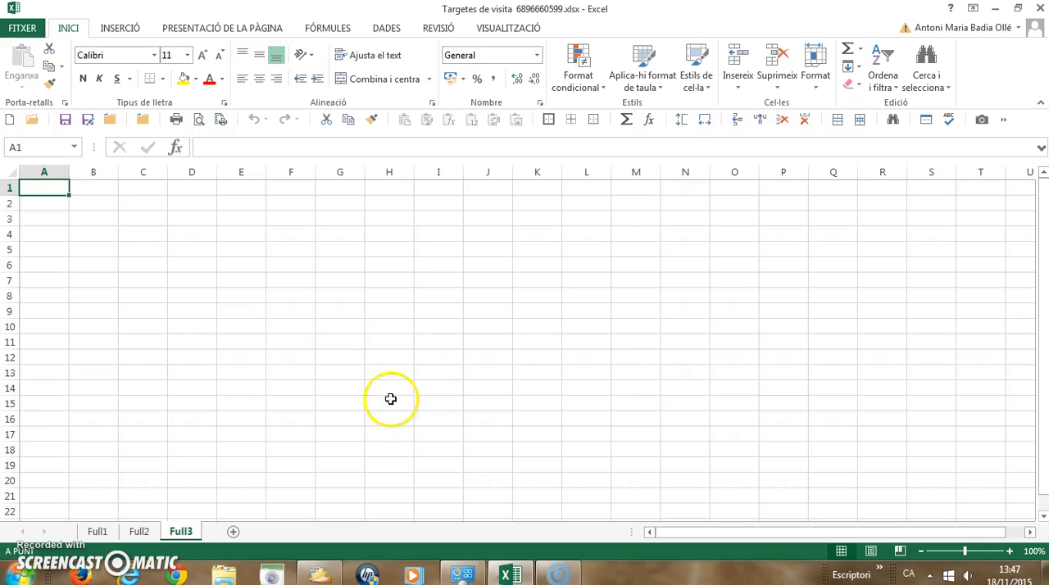
click(133, 534)
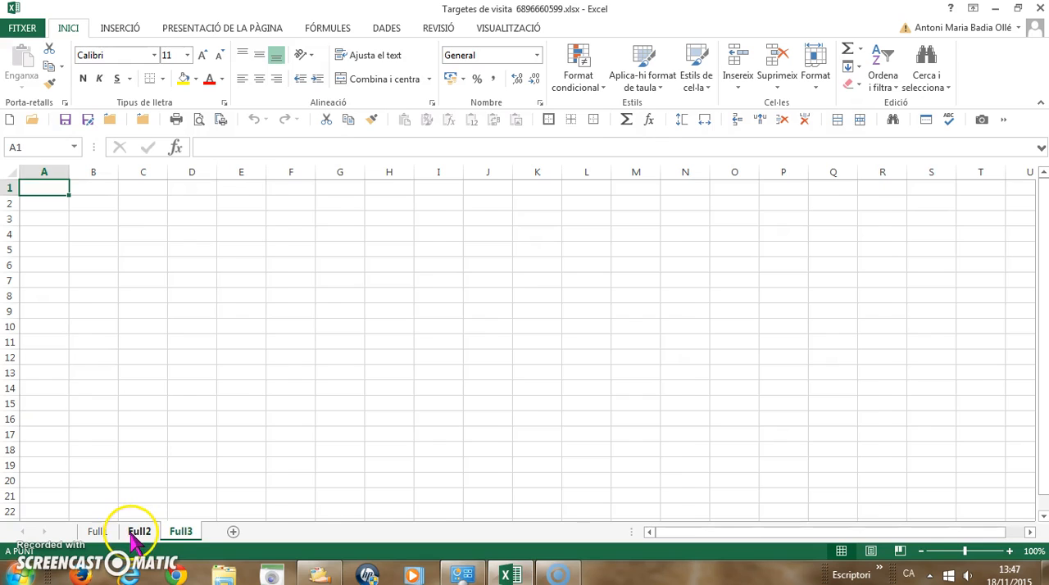
click(133, 533)
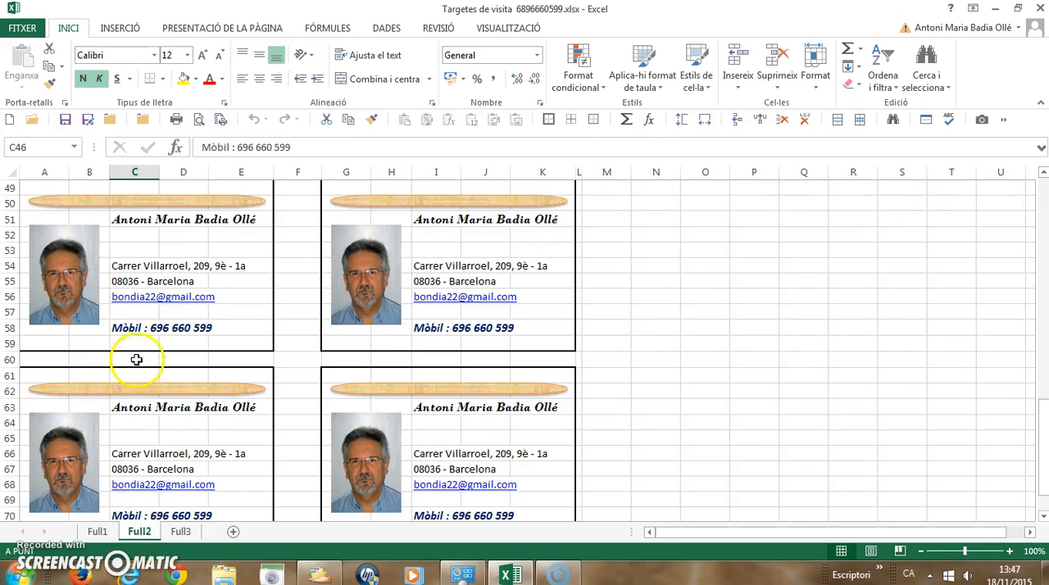
click(134, 226)
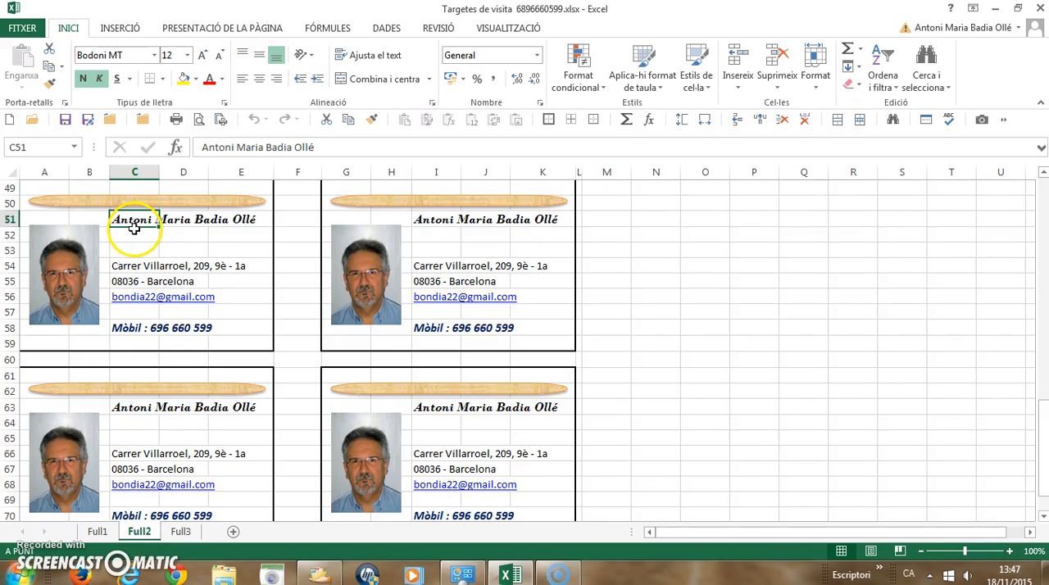
key(ctrl+c)
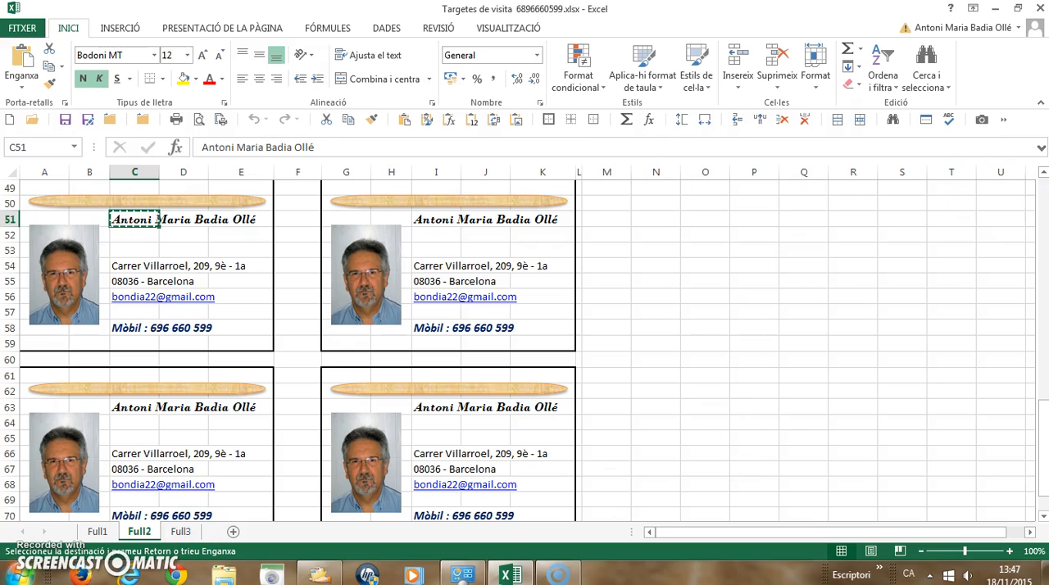
click(1045, 195)
click(1045, 194)
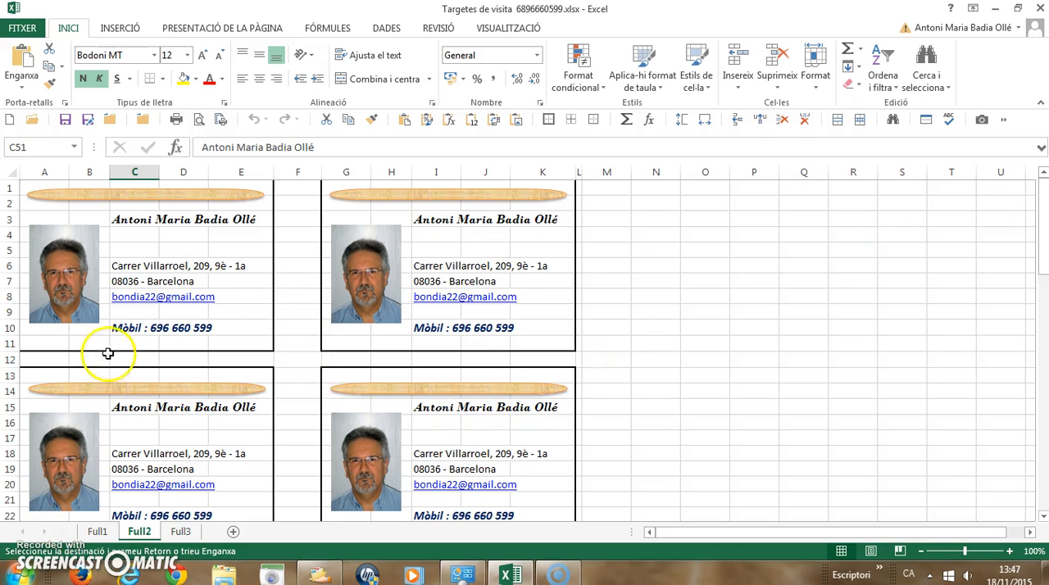
click(134, 220)
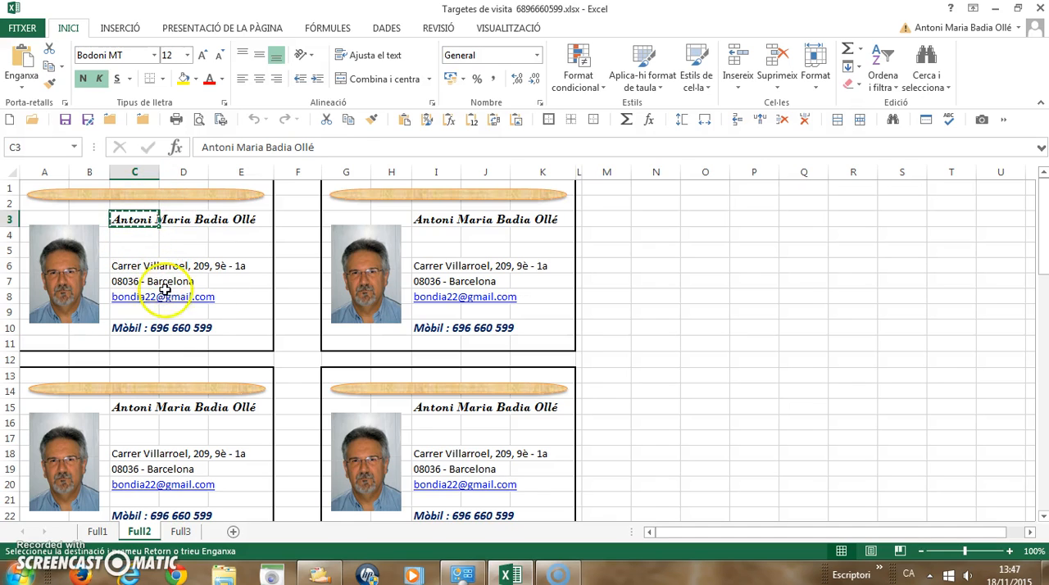
click(180, 533)
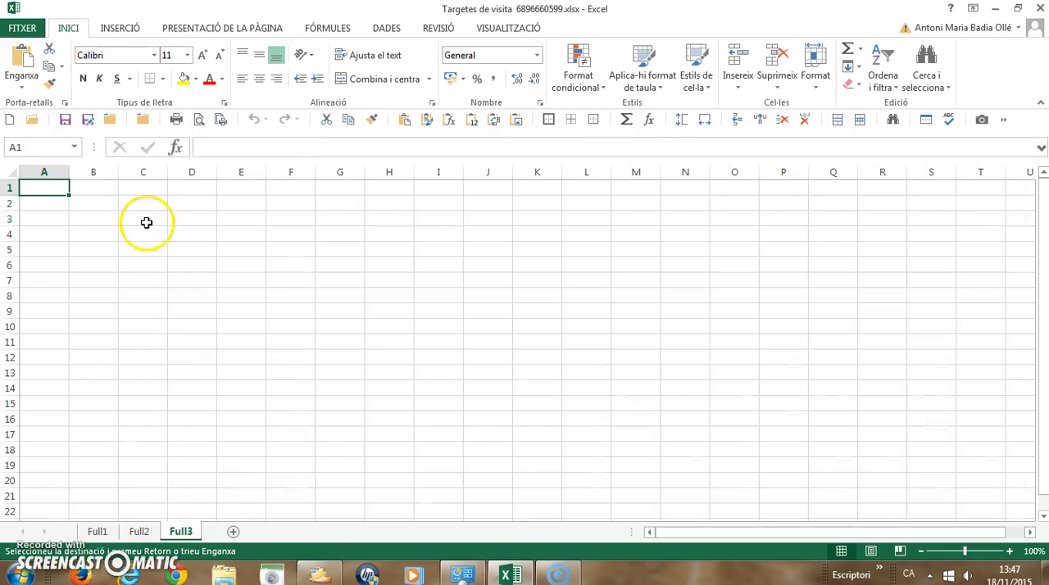
click(143, 217)
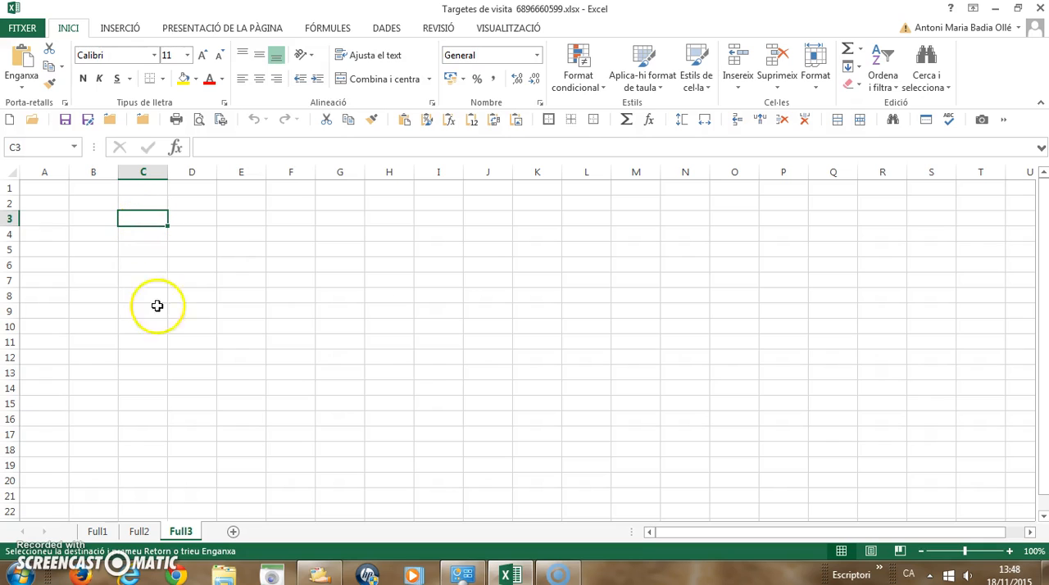
key(ctrl+v)
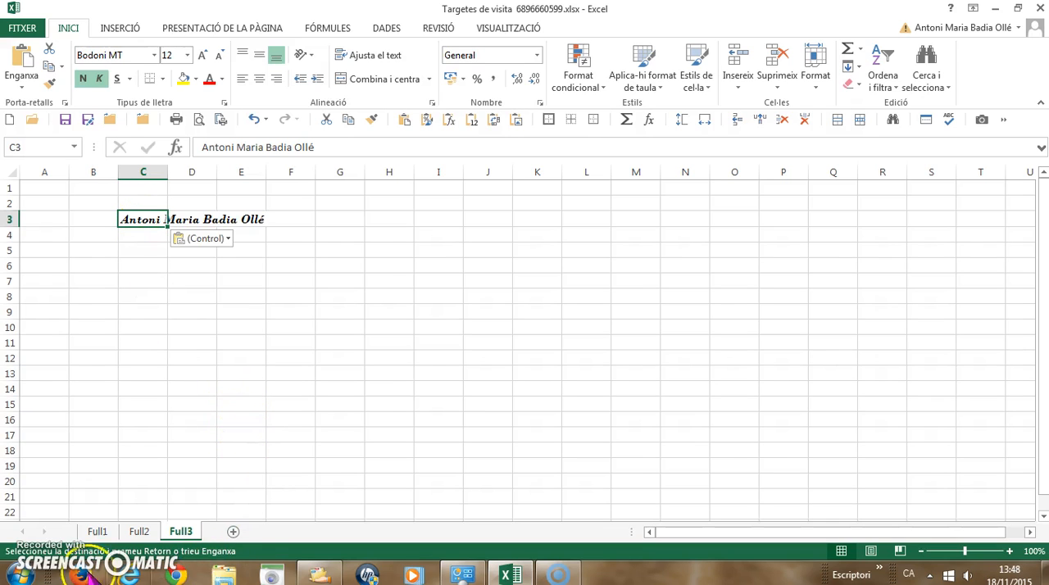
Copy the address and e-mail block C6:E8 from the first card on Full2 to Full3, starting at cell C5.
click(136, 534)
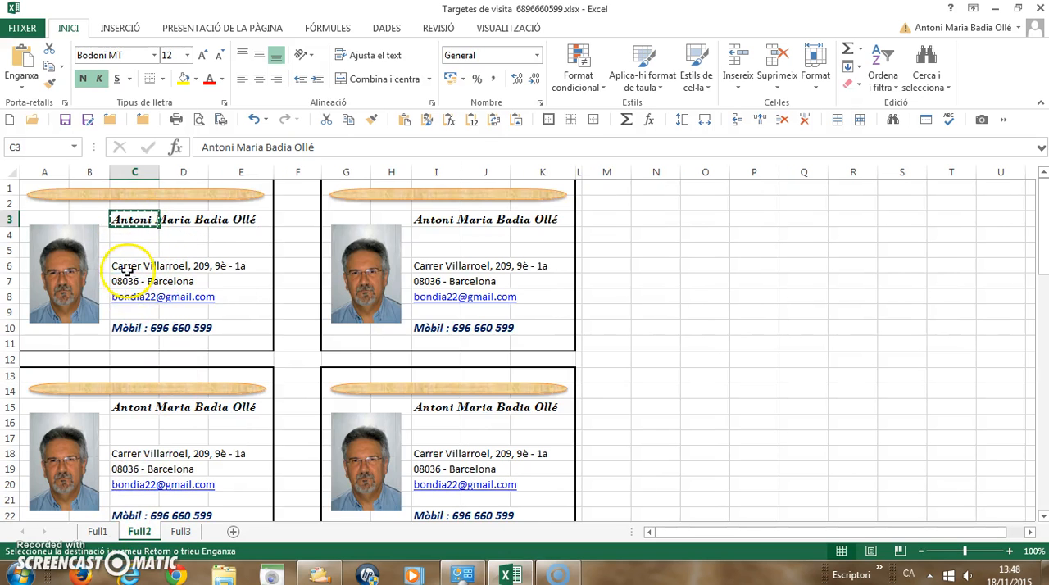
drag(131, 266, 219, 296)
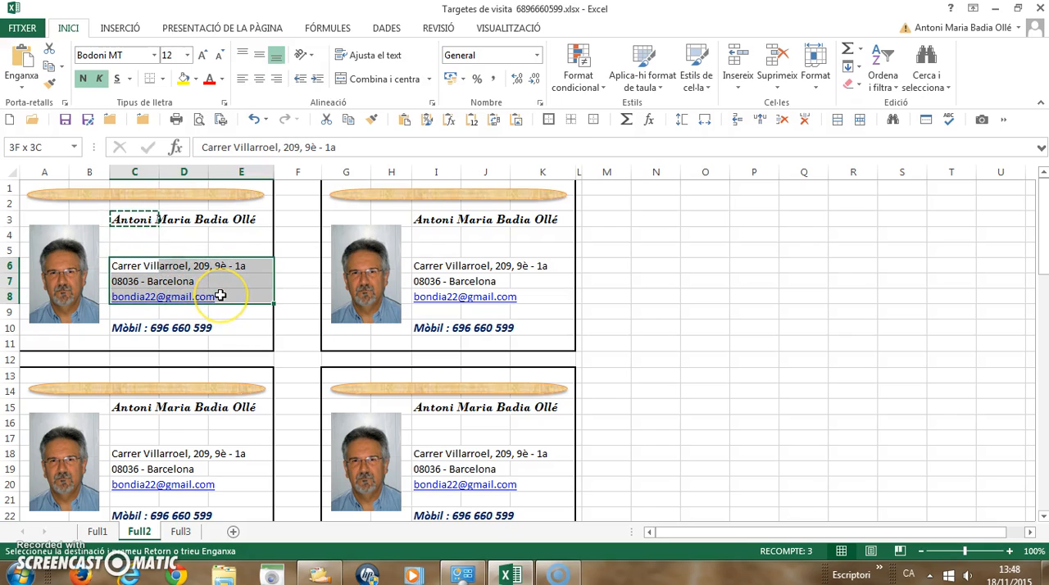
key(ctrl+c)
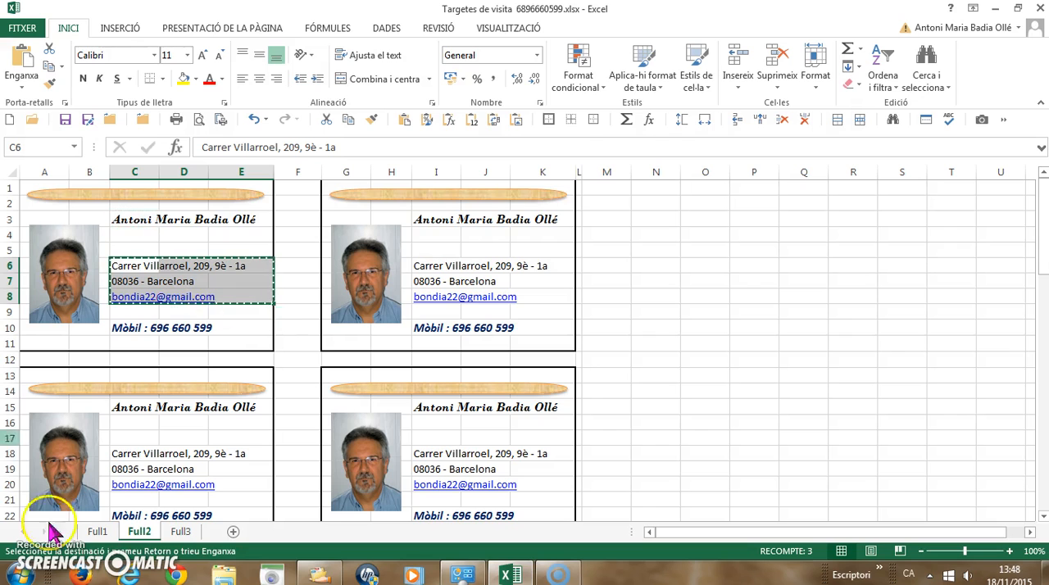
click(185, 532)
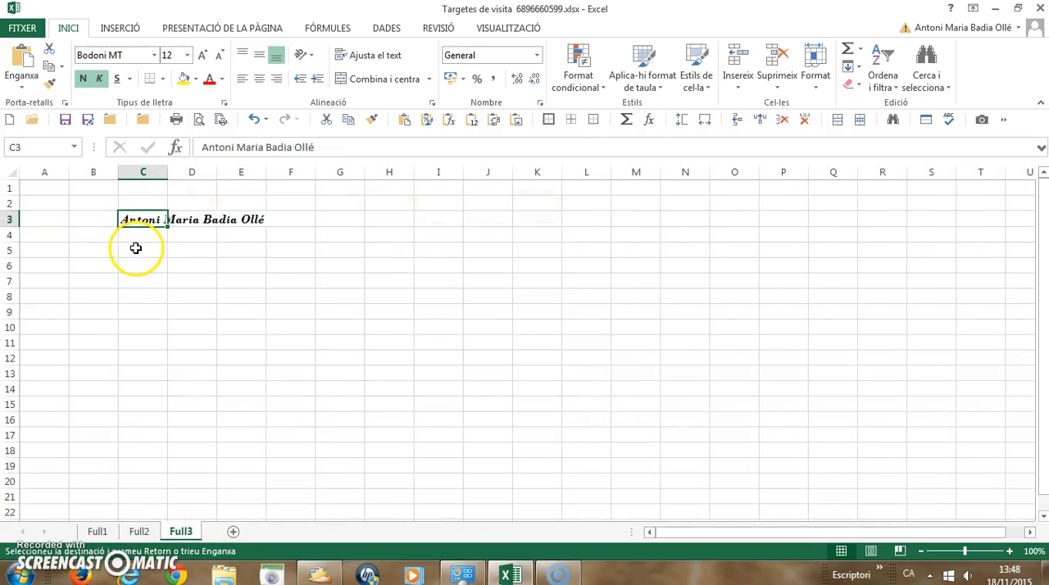
click(136, 247)
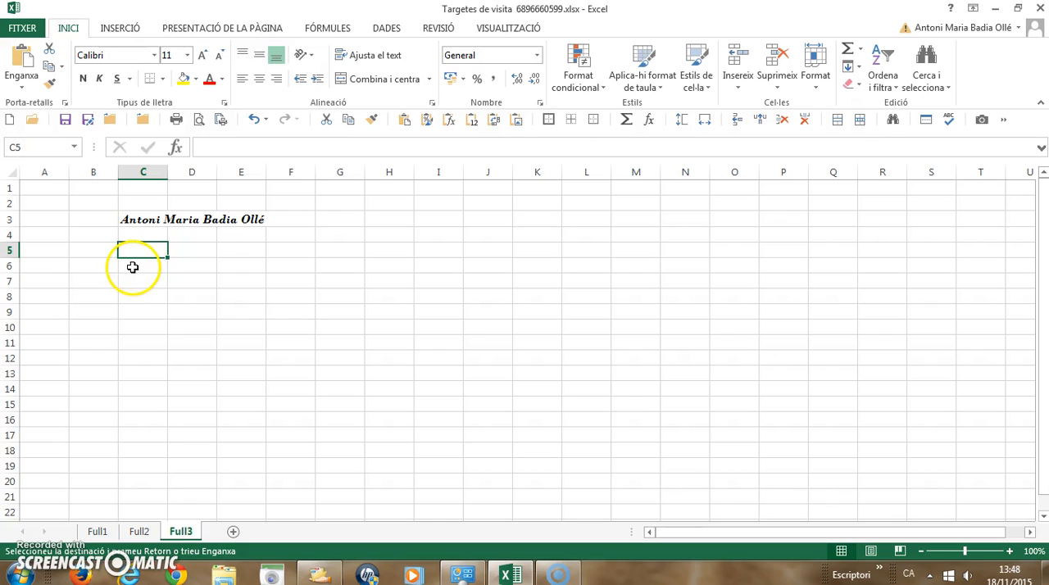
key(ctrl+v)
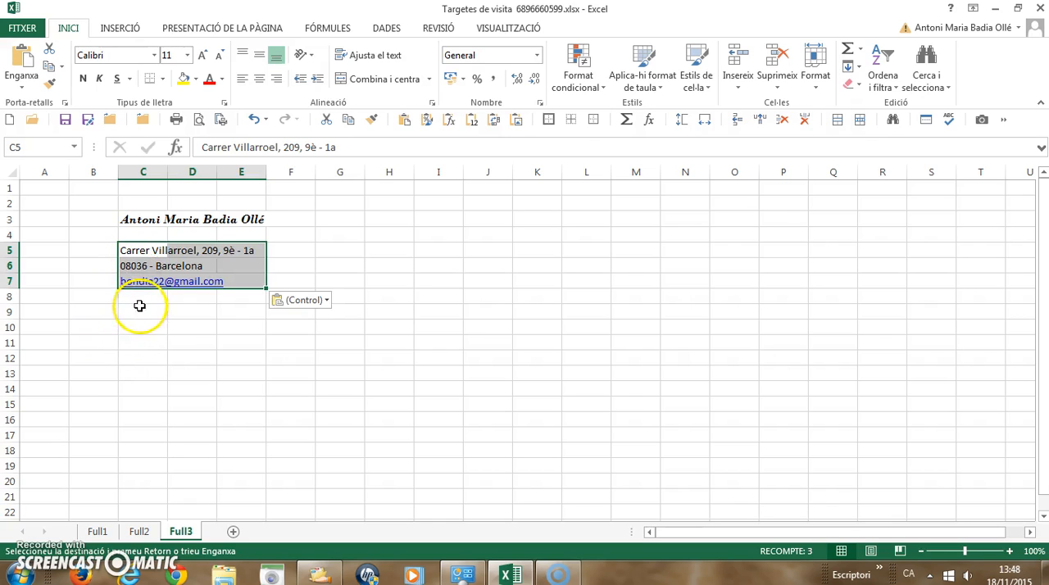
Copy the mobile number line from cell C10 on Full2 to cell C9 on Full3.
click(141, 532)
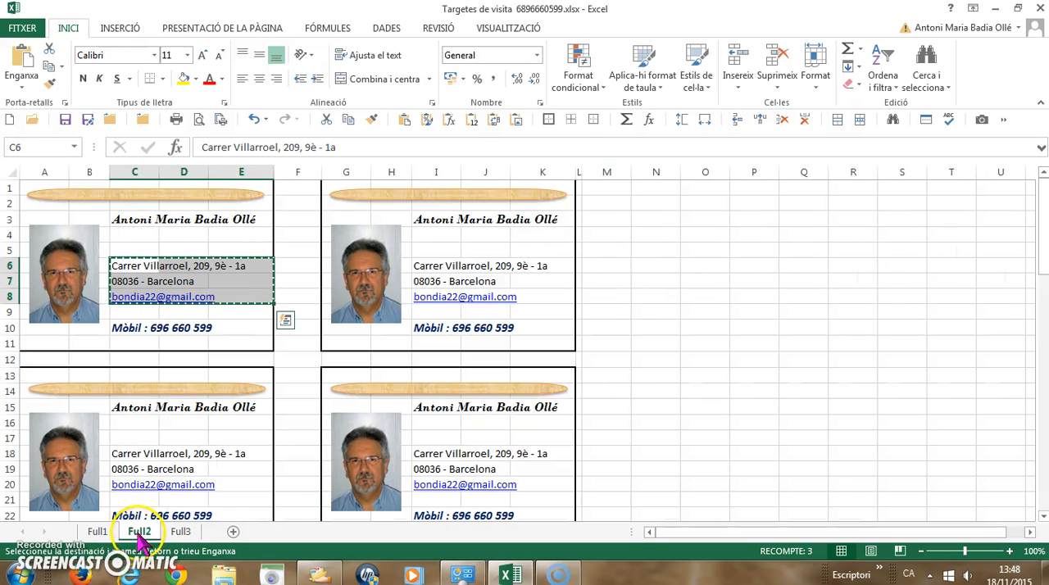
click(123, 329)
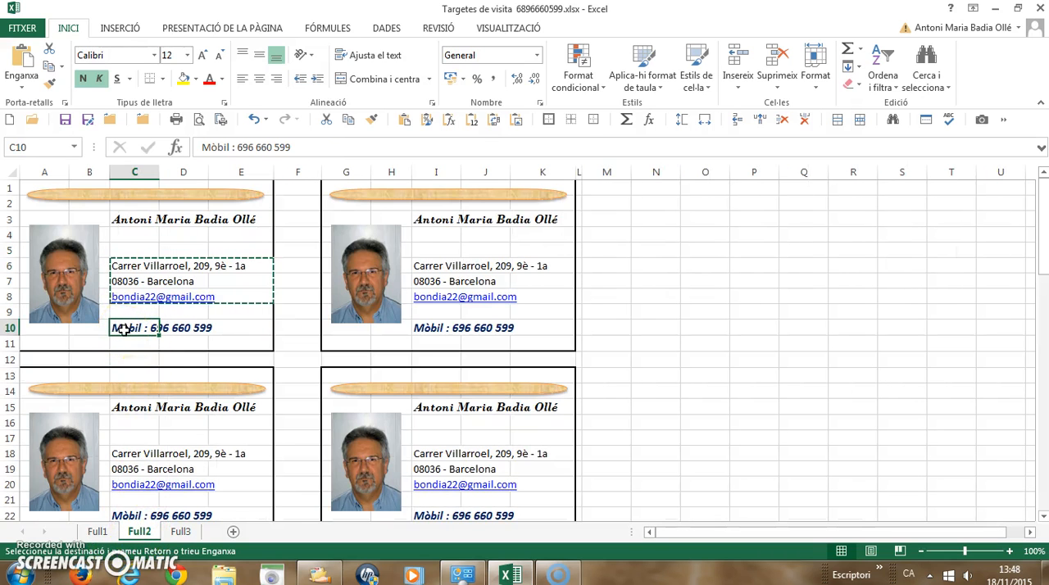
key(ctrl+c)
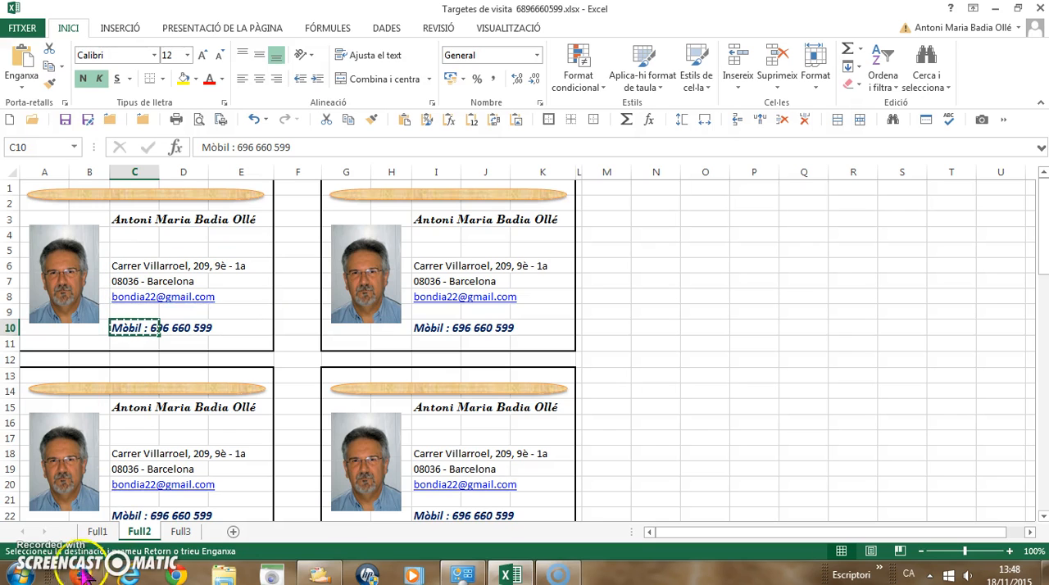
click(185, 532)
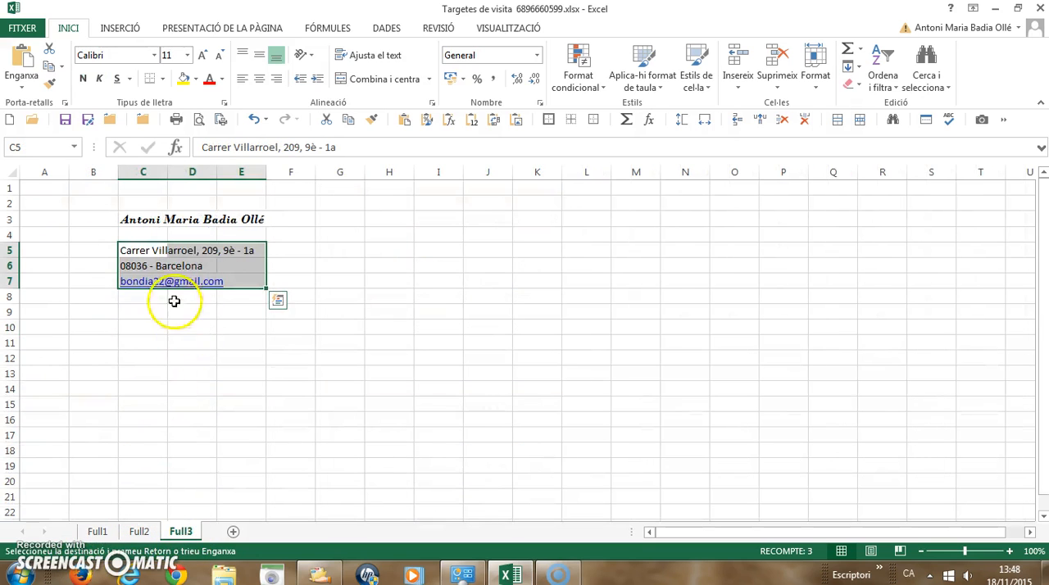
click(140, 310)
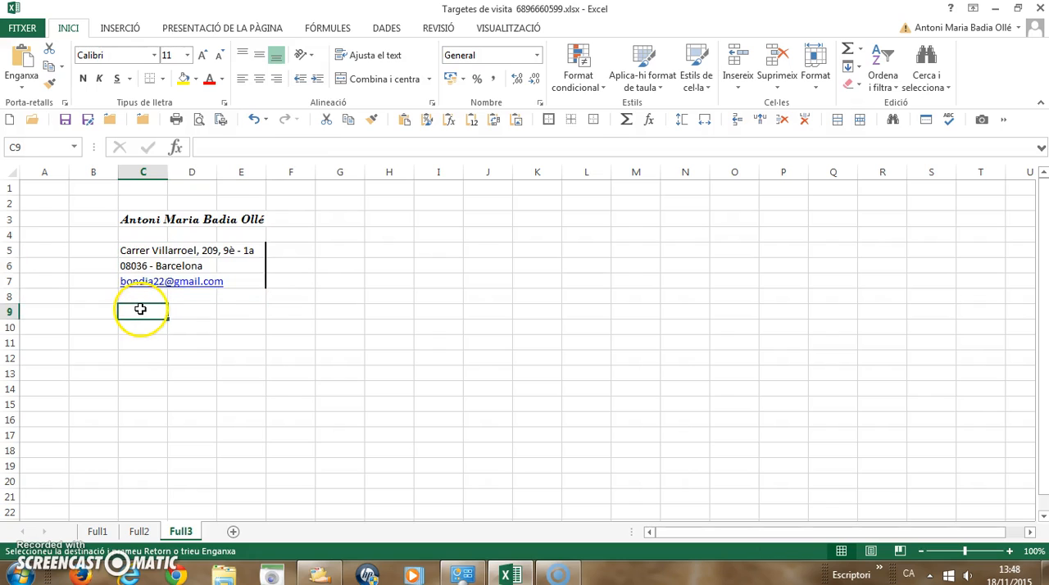
key(ctrl+v)
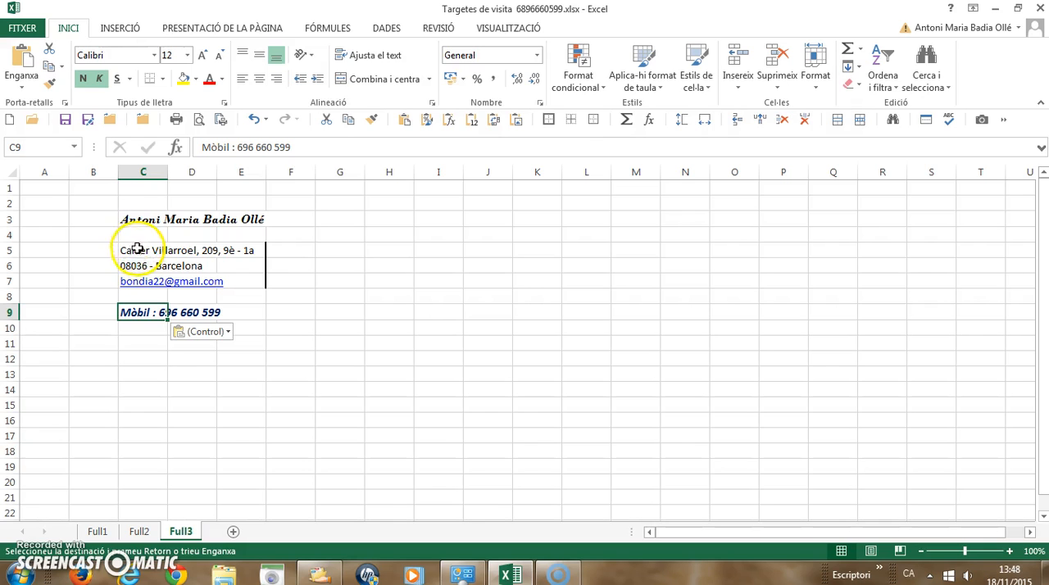
Copy the portrait photo from the first card on Full2 to Full3 and place it over columns A and B beside the contact text.
click(139, 532)
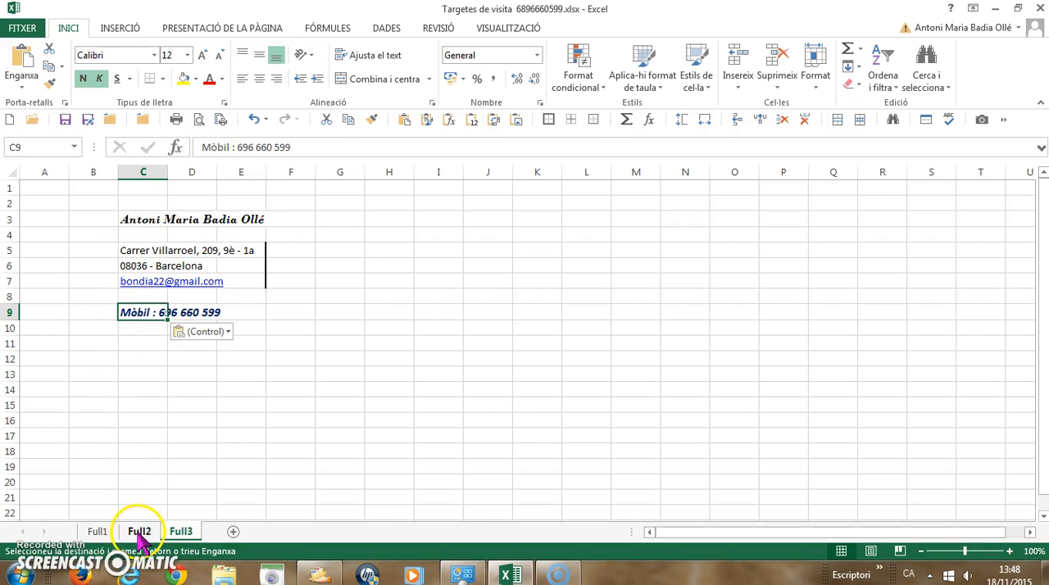
click(65, 286)
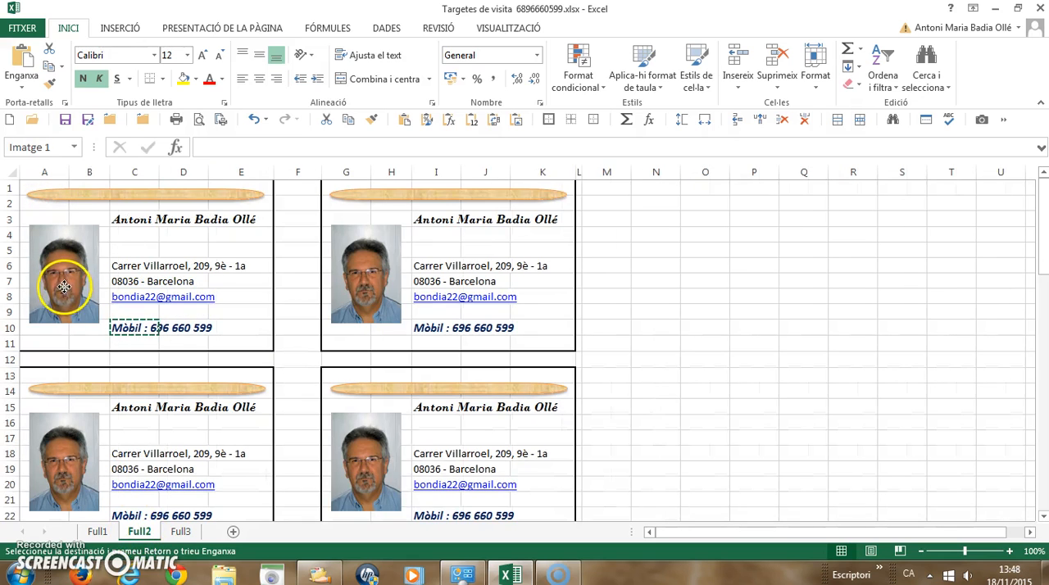
key(Escape)
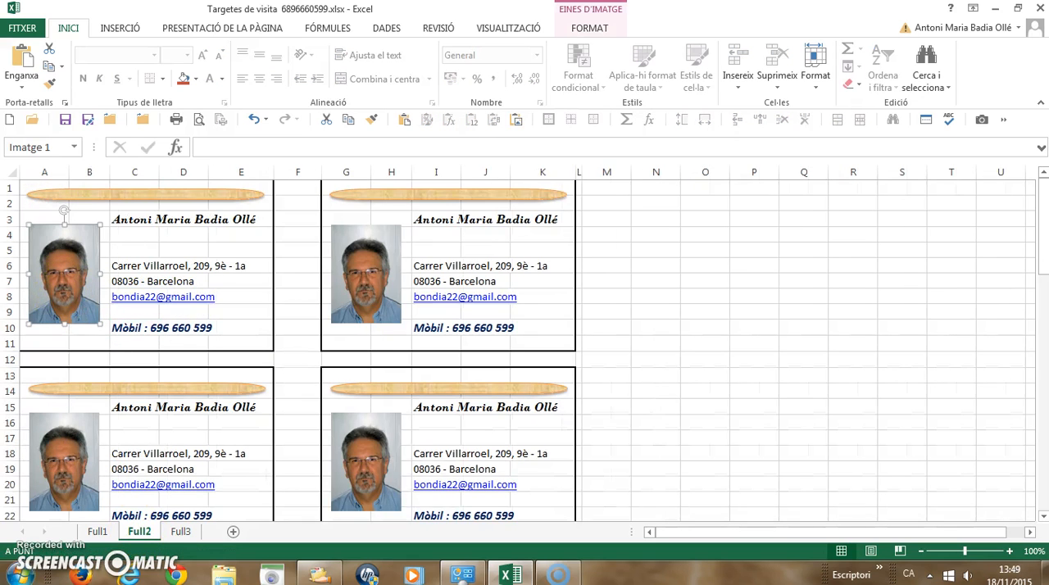
click(185, 532)
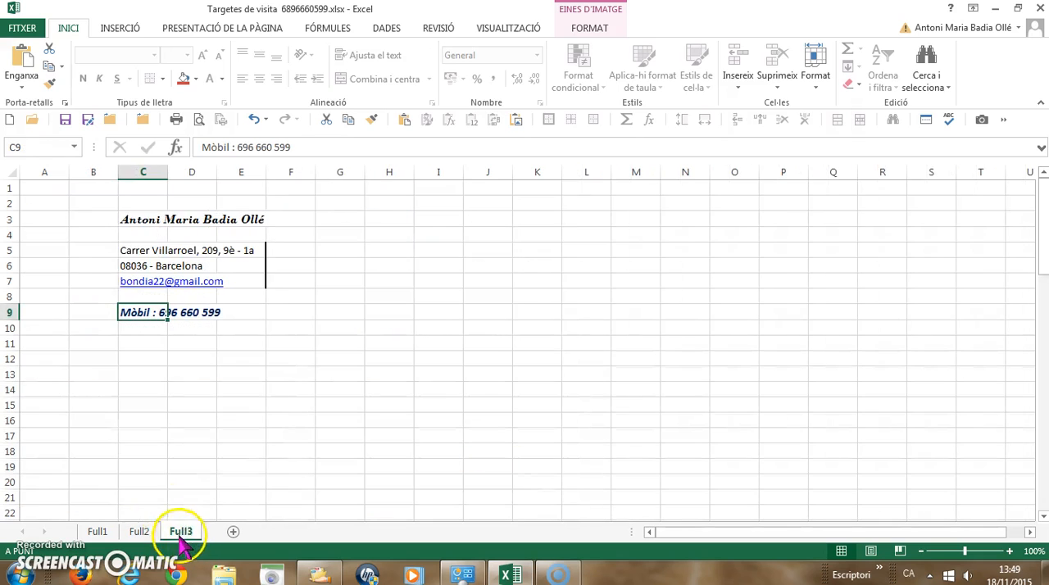
click(43, 232)
key(ctrl+v)
drag(54, 259, 78, 269)
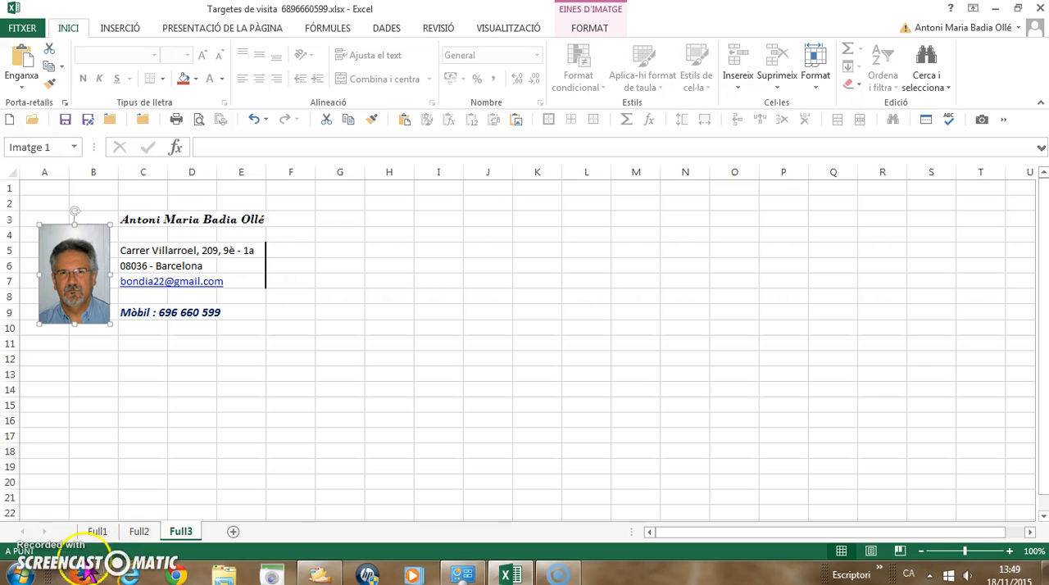
Add a medium-thick solid black outline border around the card range A1:E11 on Full3.
click(141, 532)
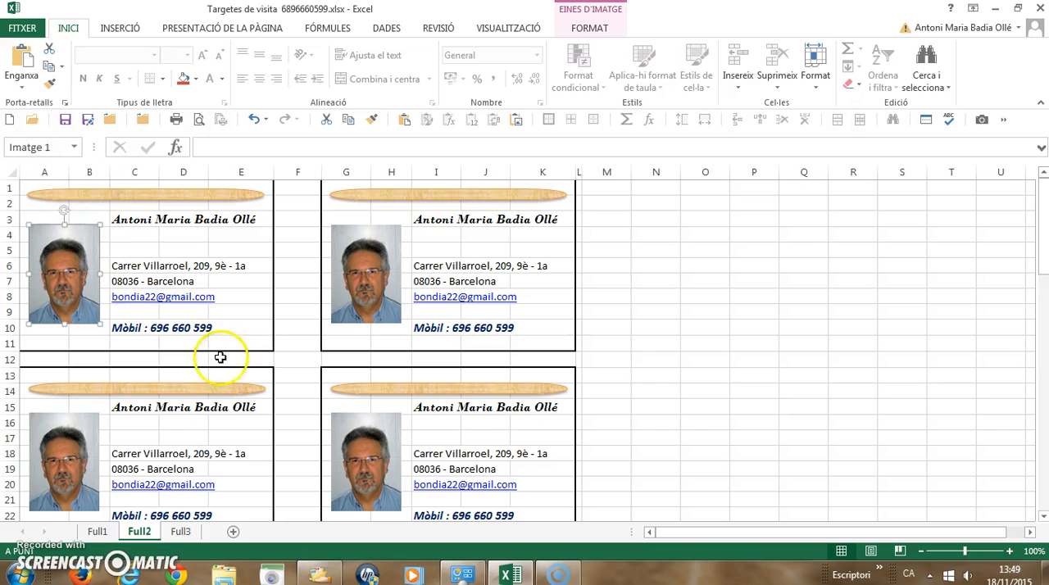
click(181, 532)
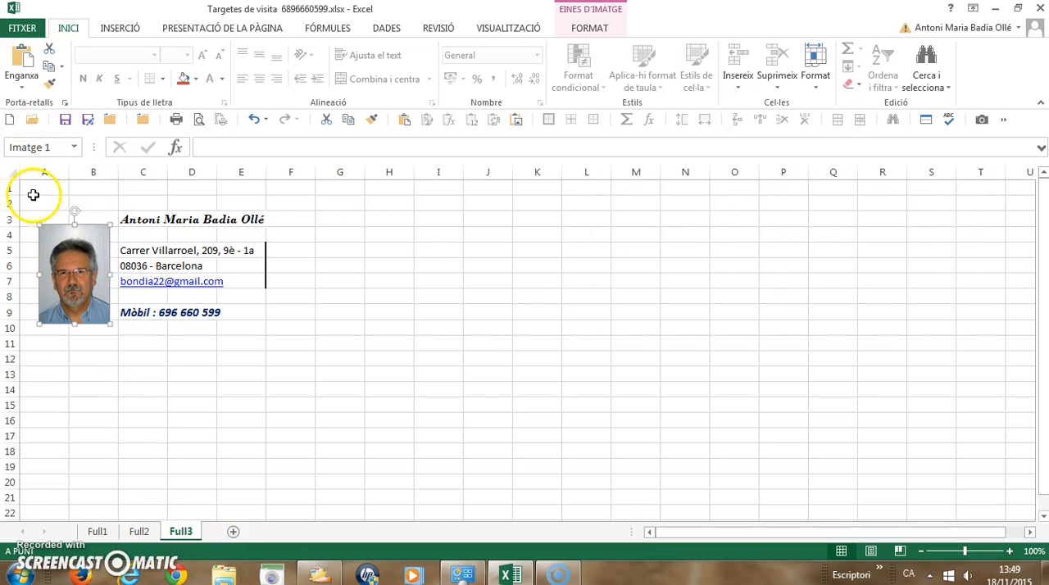
drag(35, 188, 257, 342)
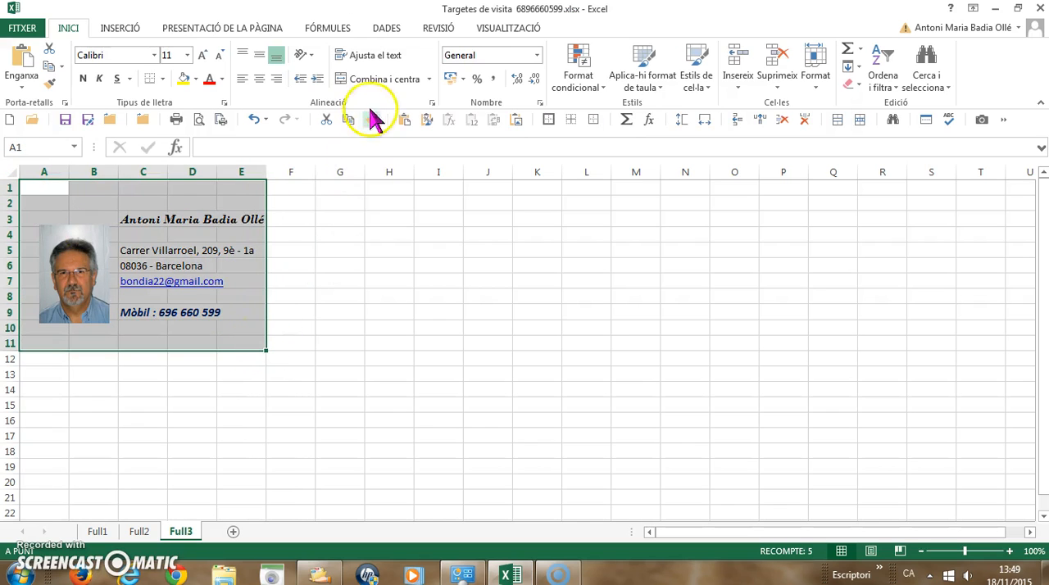
click(540, 104)
click(375, 234)
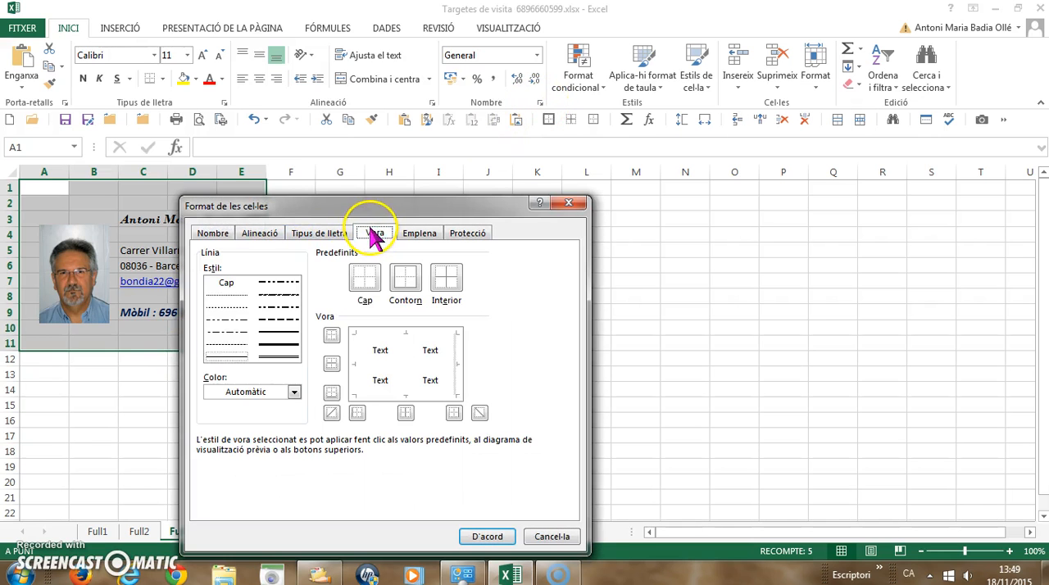
click(280, 346)
click(279, 332)
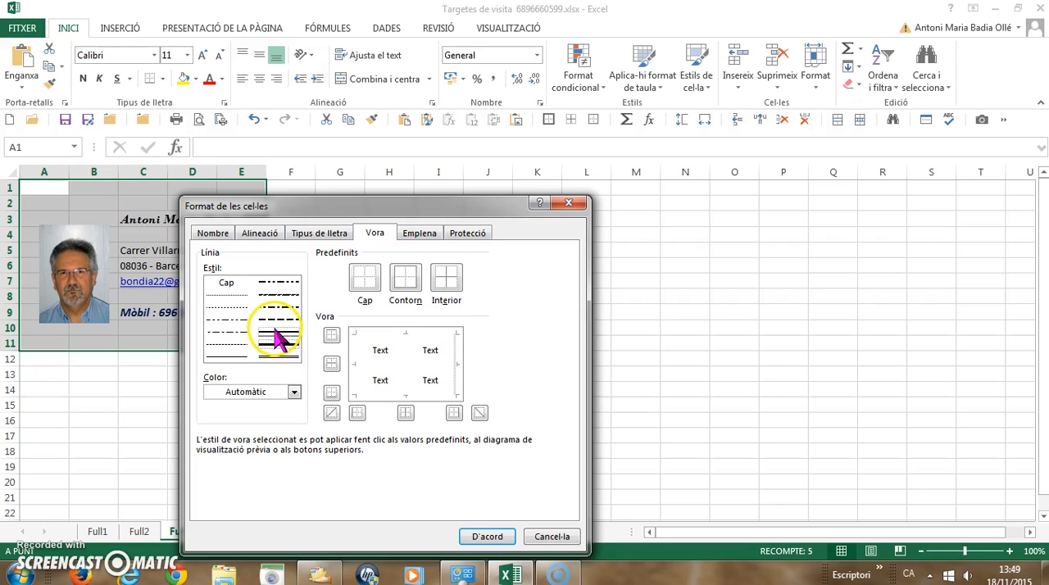
click(405, 280)
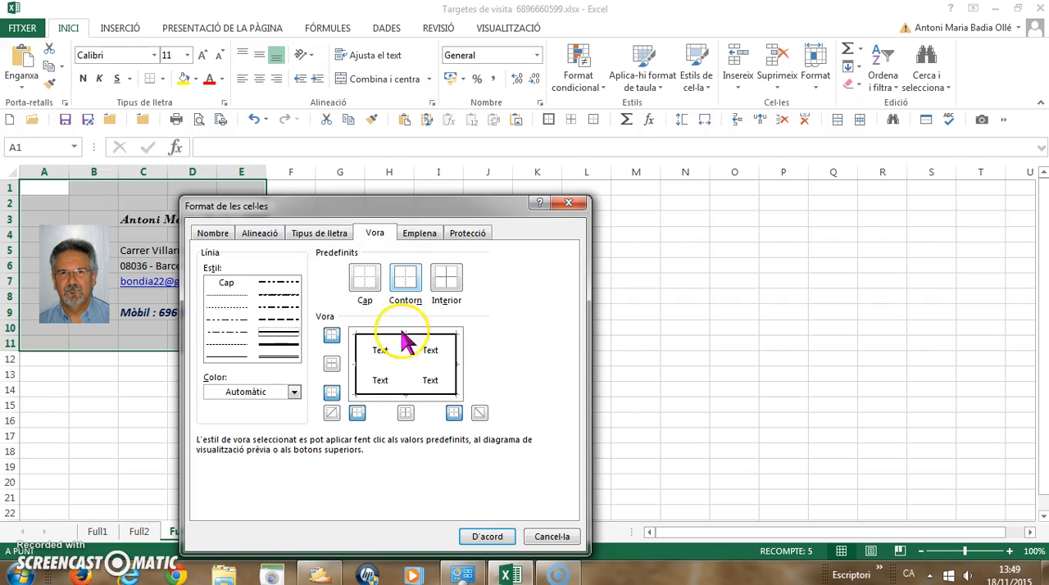
click(487, 536)
click(340, 263)
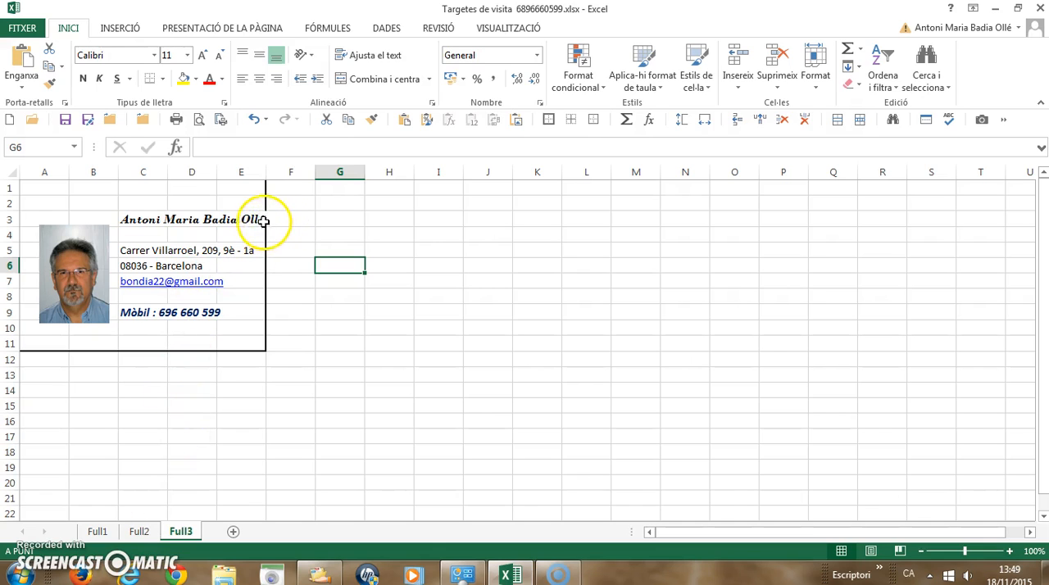
Check the first card's range A1:E11 on Full2, and widen column E on Full3 to give the name line more room inside the border.
click(140, 537)
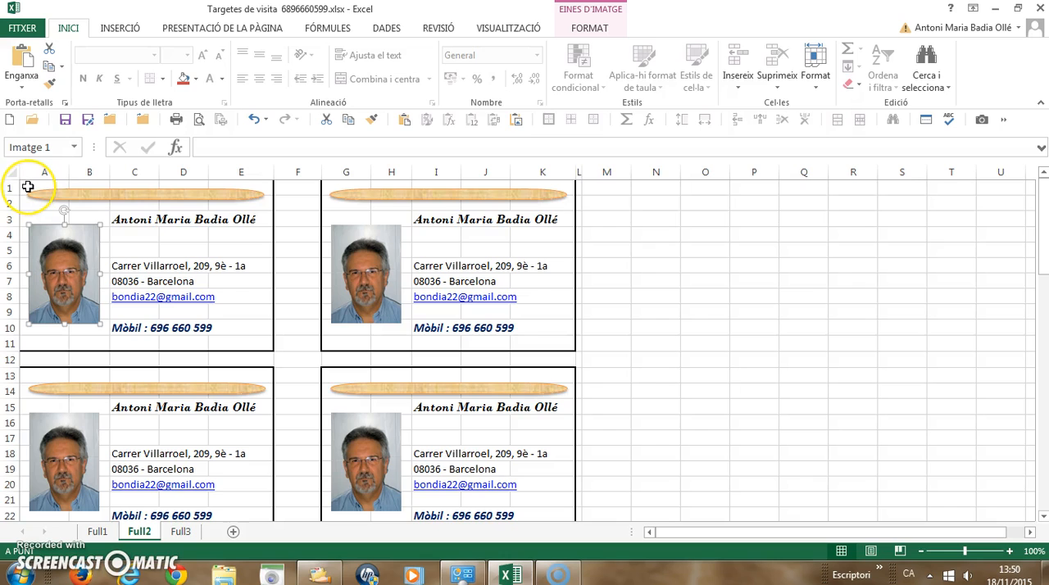
drag(27, 187, 229, 347)
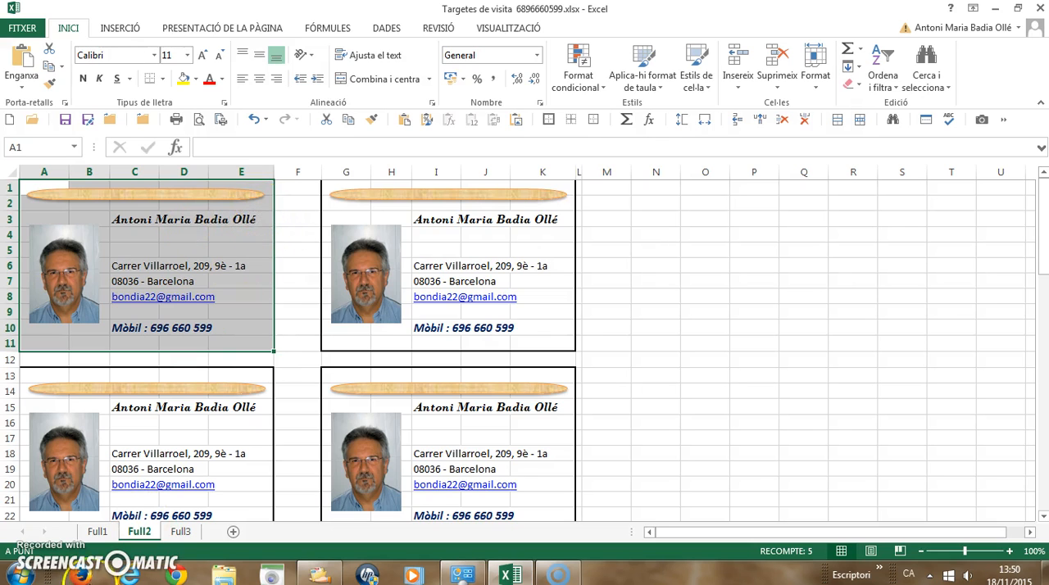
click(181, 532)
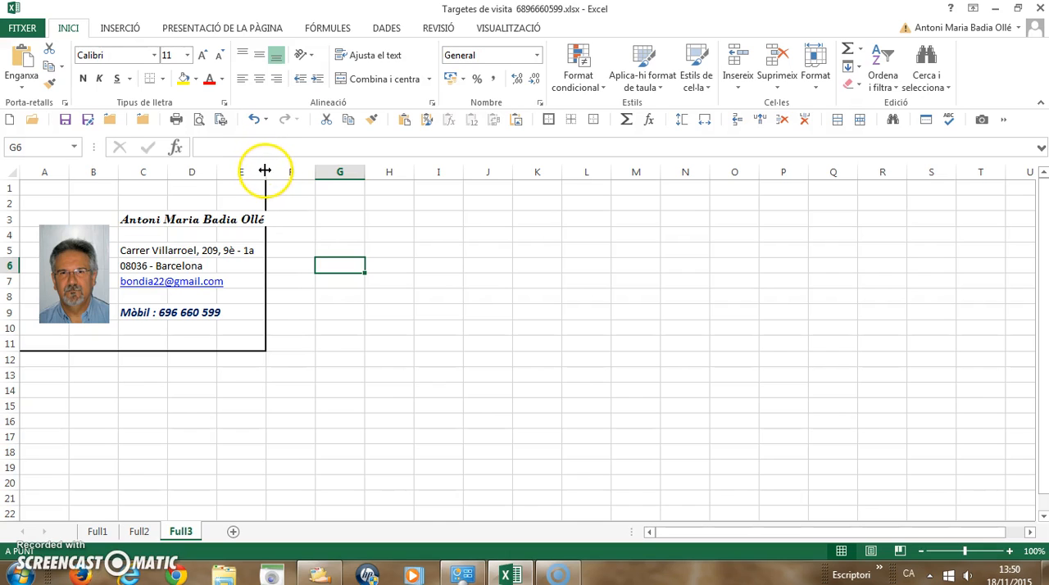
mouse_move(264, 171)
mouse_down()
mouse_move(295, 171)
mouse_move(281, 181)
mouse_up()
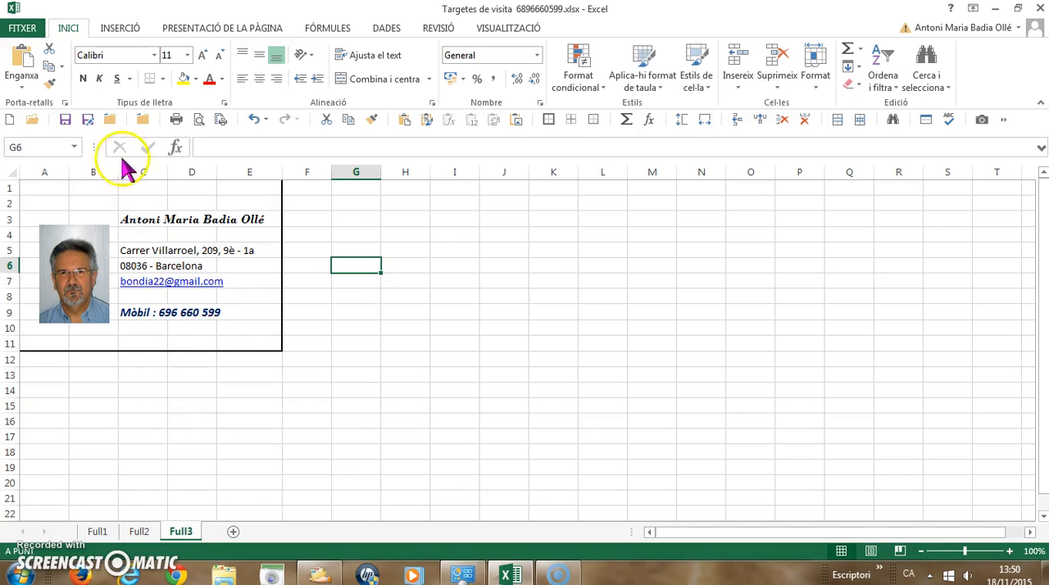
Replace the name in cell C3 of the Full3 card with the new cardholder's full name.
click(131, 220)
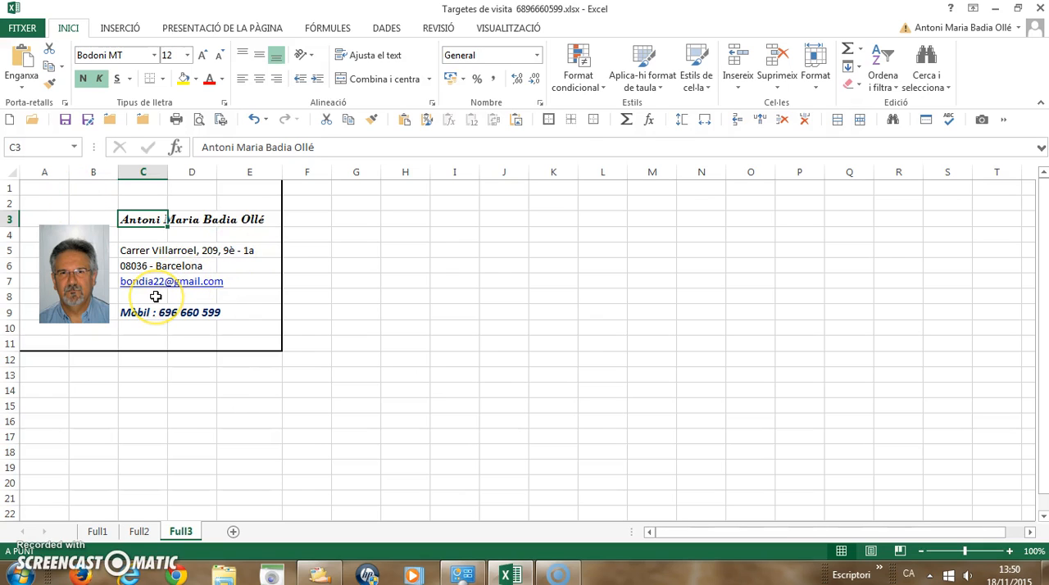
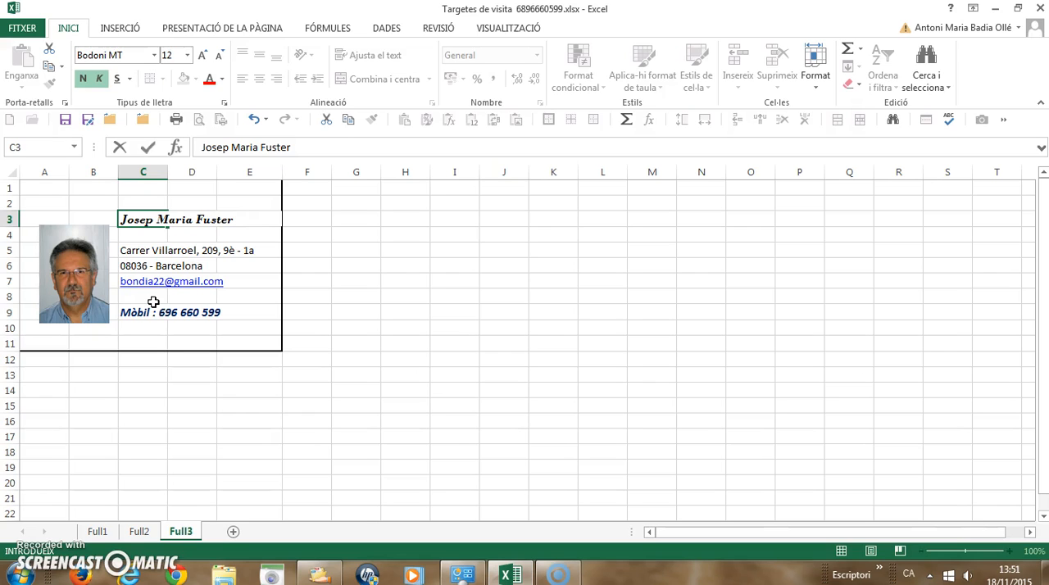
Change the street name and house number in cell C5 to the new cardholder's address, keeping the floor and door part.
click(134, 254)
double_click(134, 253)
click(150, 250)
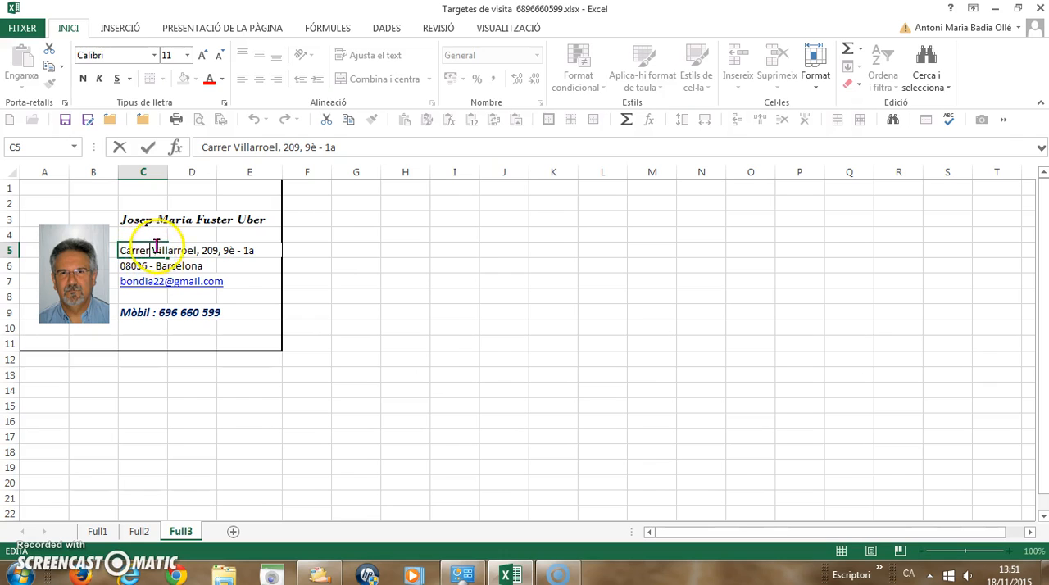
drag(152, 251, 193, 238)
click(159, 252)
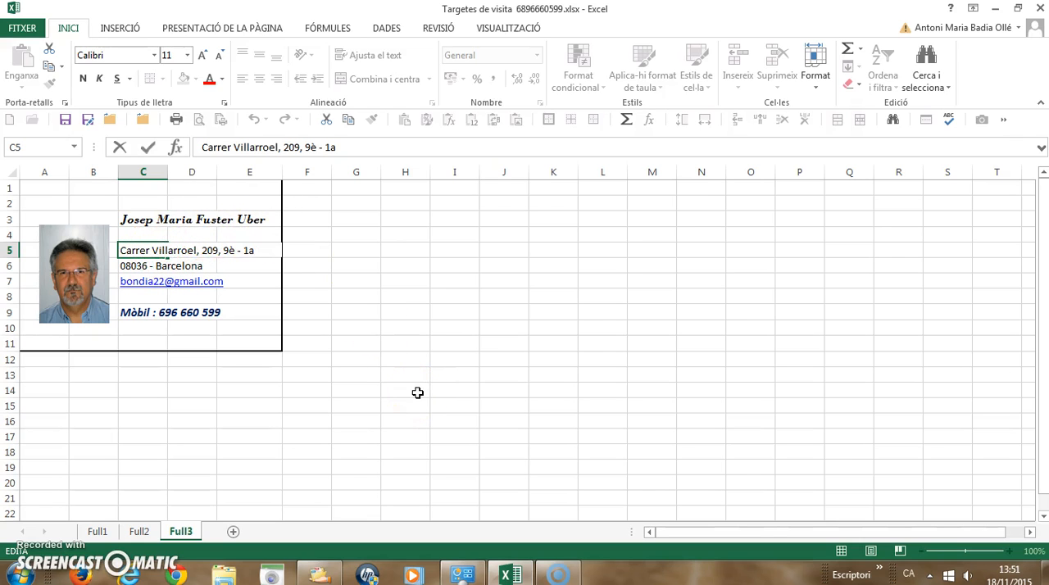
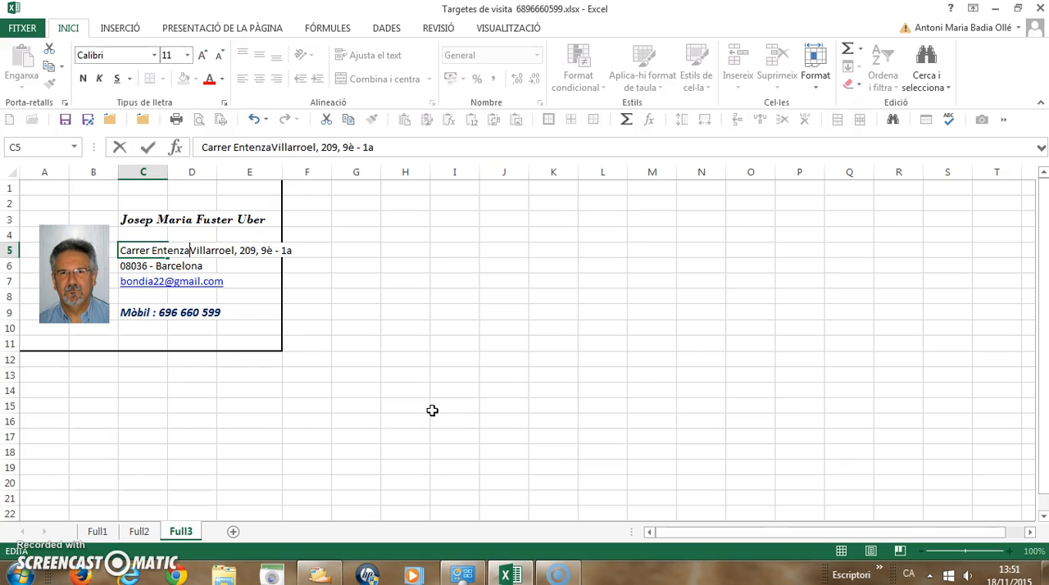
key(Delete)
key(Delete)
key(Delete)
key(Delete)
key(Delete)
key(Delete)
key(Delete)
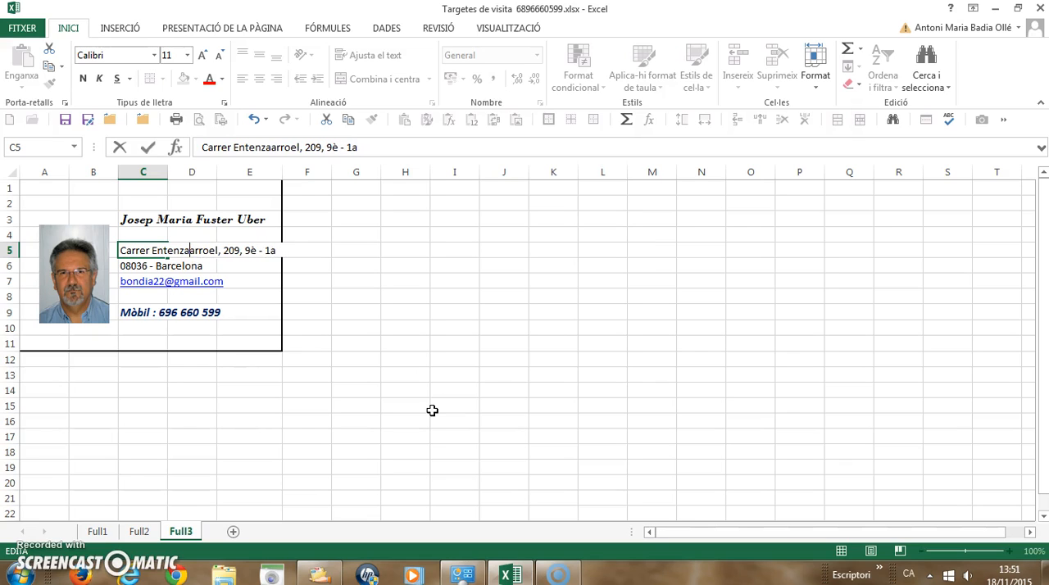
key(Delete)
key(Delete)
key(Delete)
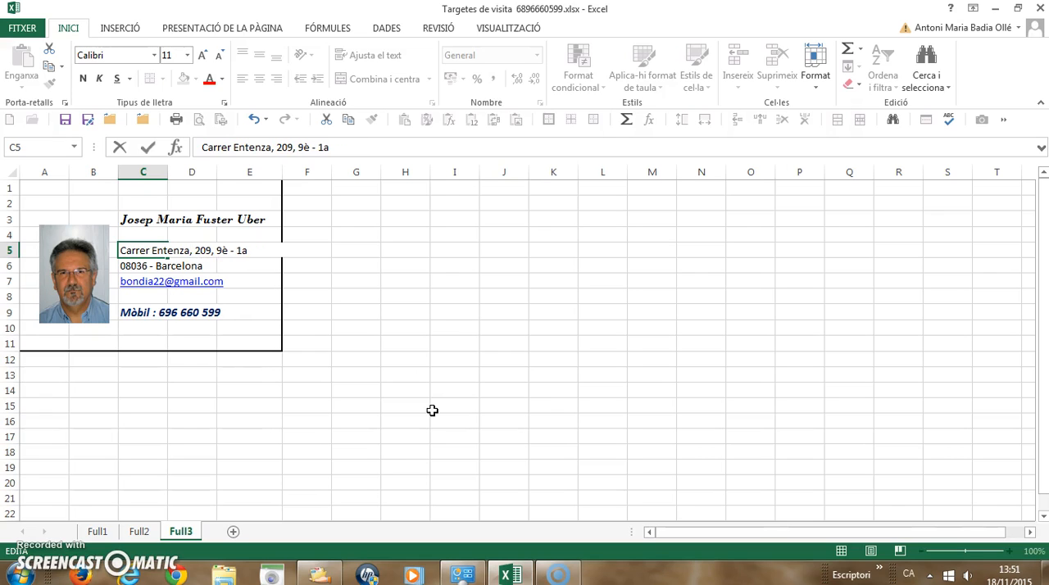
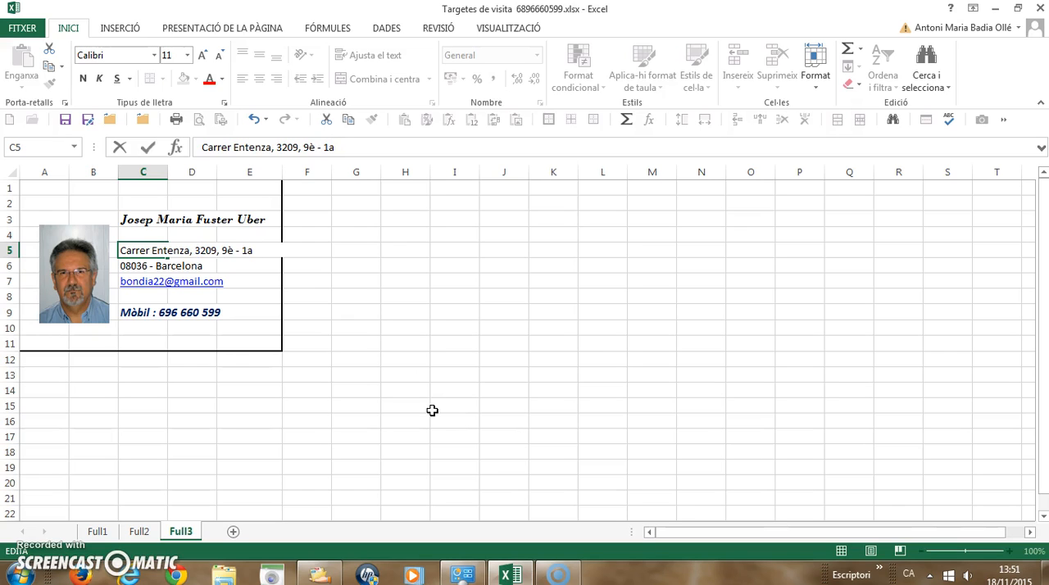
key(Delete)
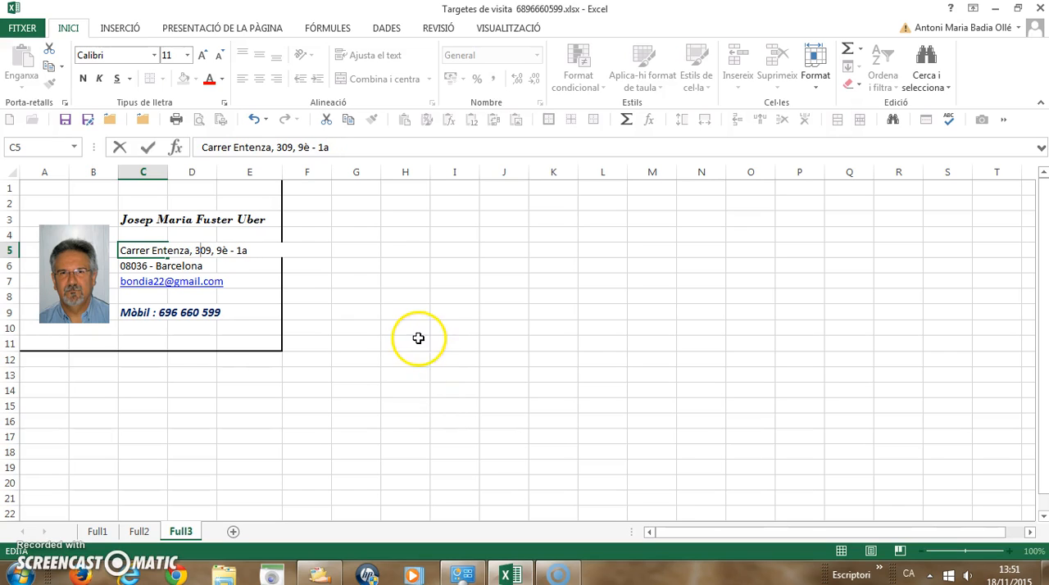
Replace the last two digits of the postal code in cell C6 with those of the new cardholder's, keeping the city.
click(139, 264)
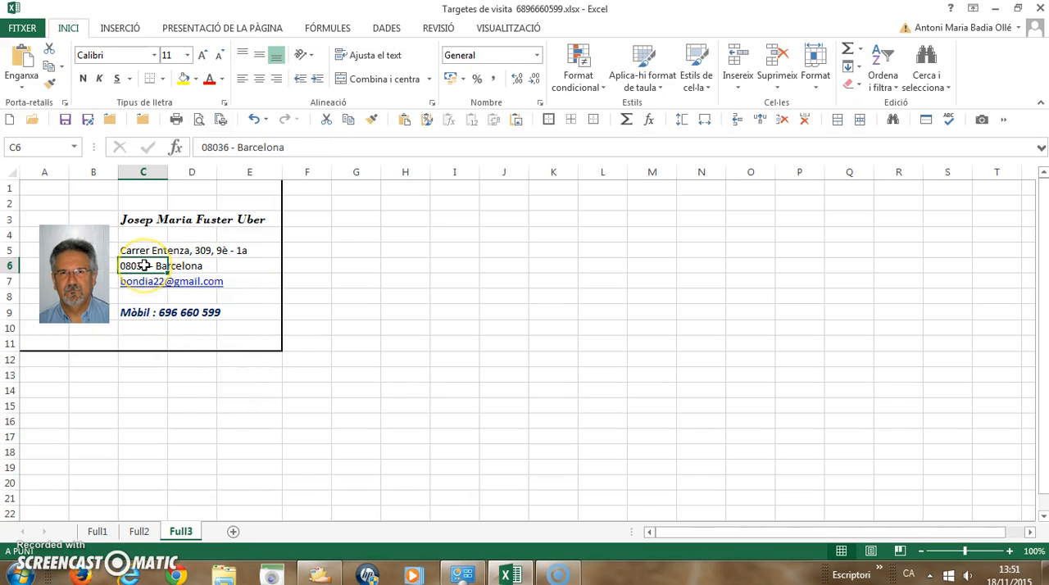
double_click(142, 265)
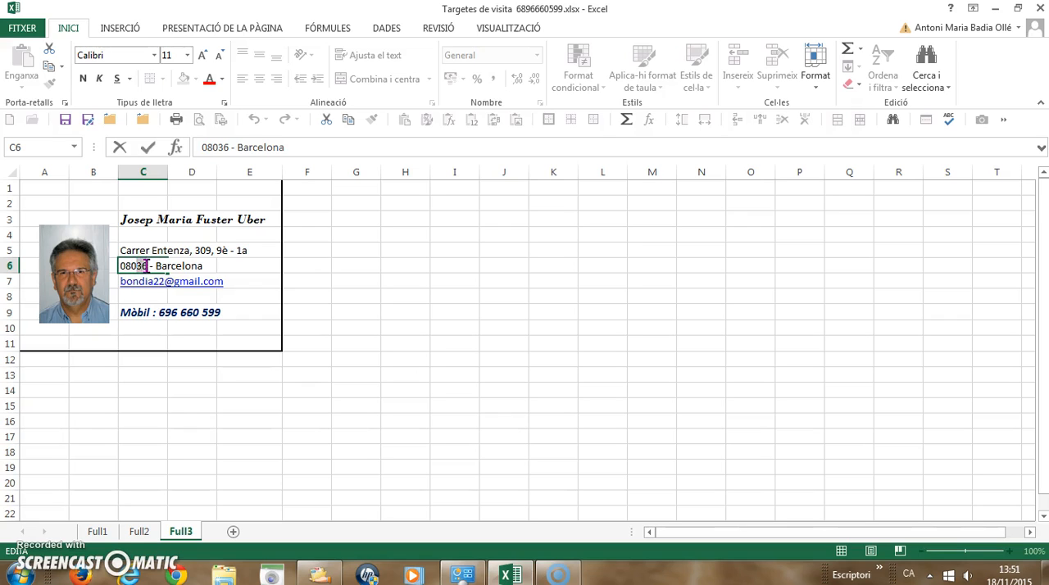
text(29)
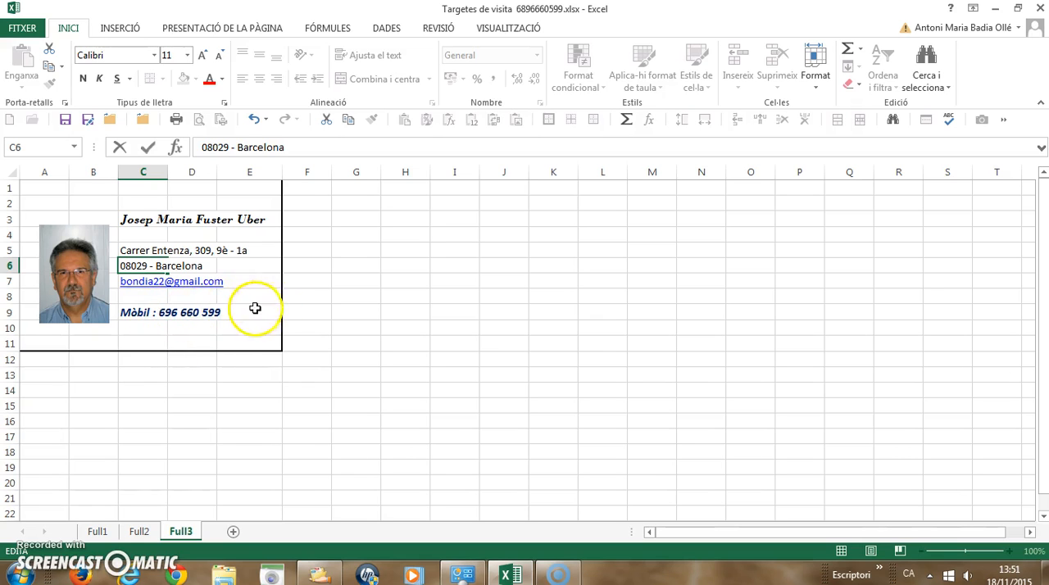
click(207, 296)
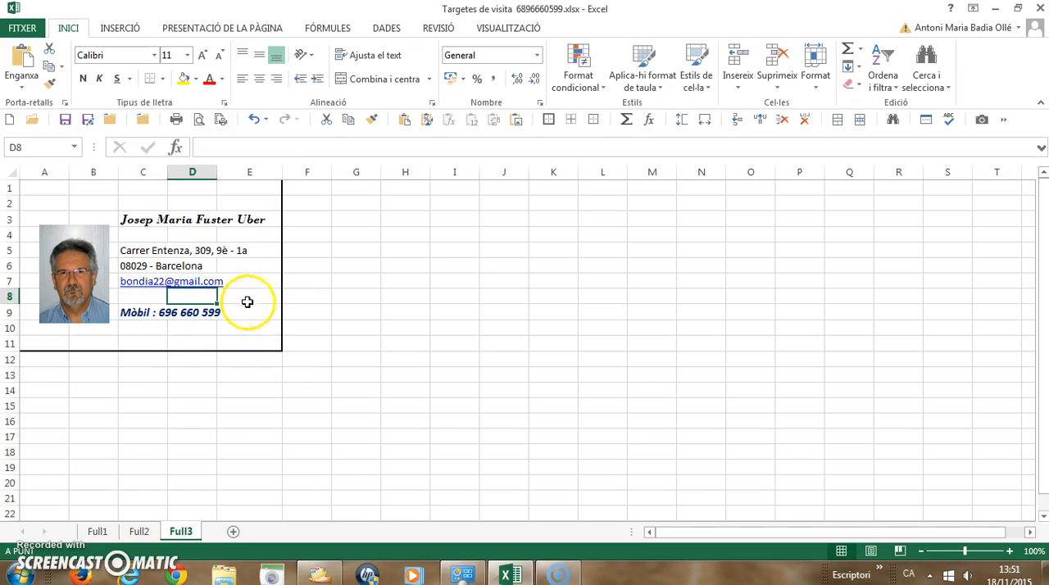
Replace the e-mail in cell C7 with the new cardholder's e-mail address.
key(Left)
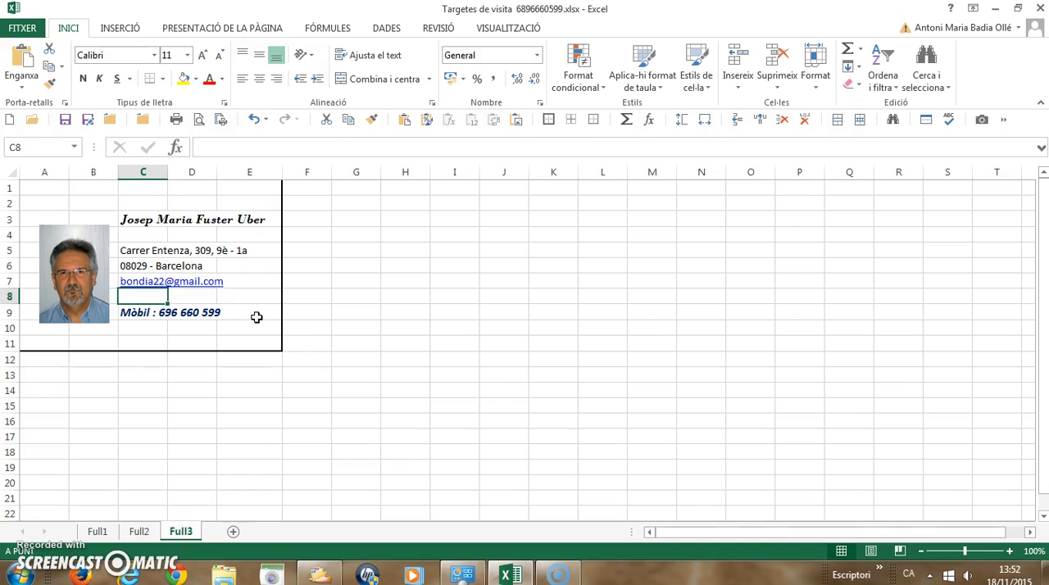
key(Up)
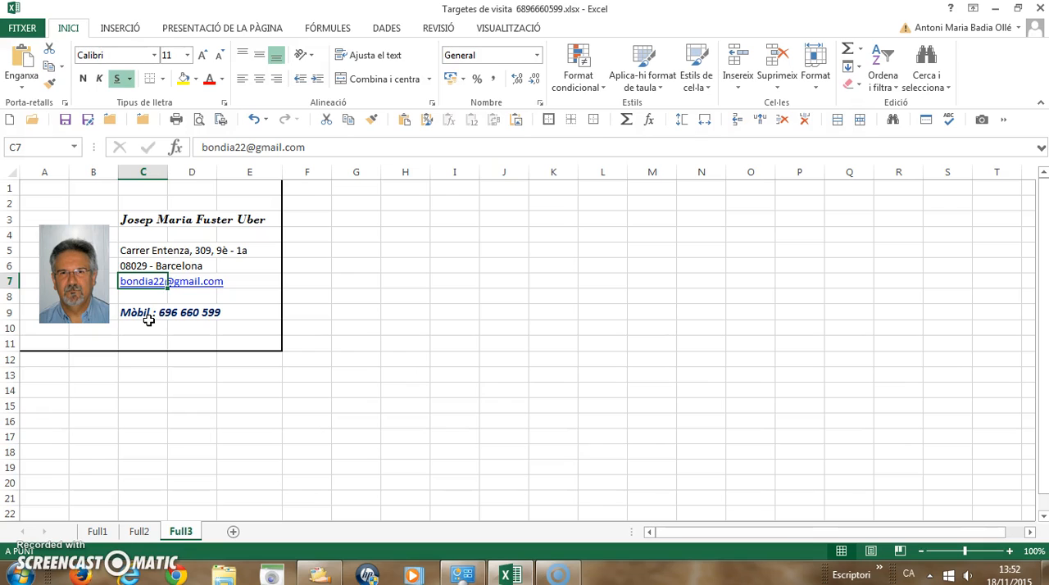
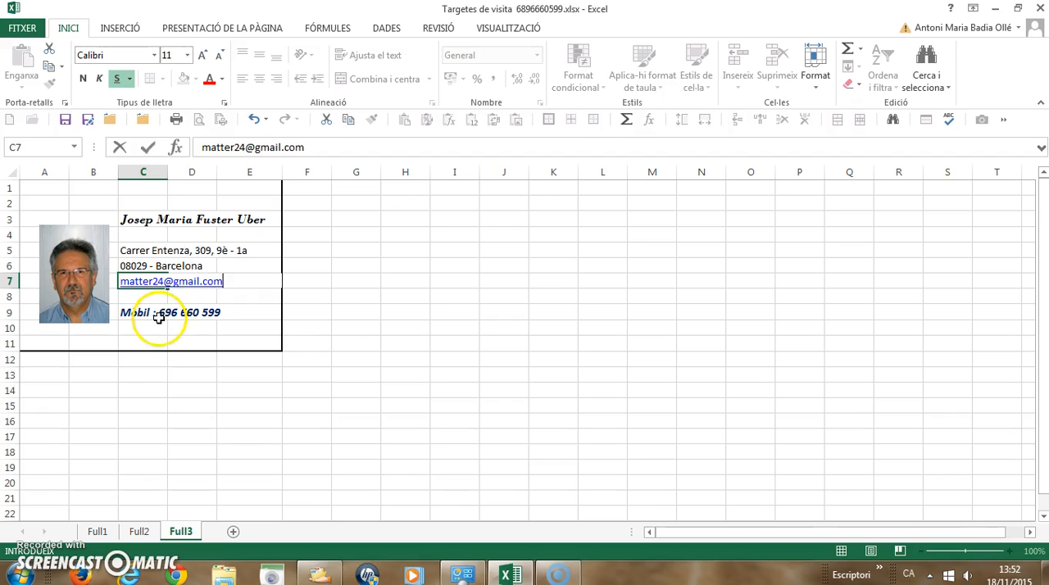
Replace the last six digits of the mobile number in cell C9 with the new cardholder's, keeping the Mòbil label and prefix.
click(156, 311)
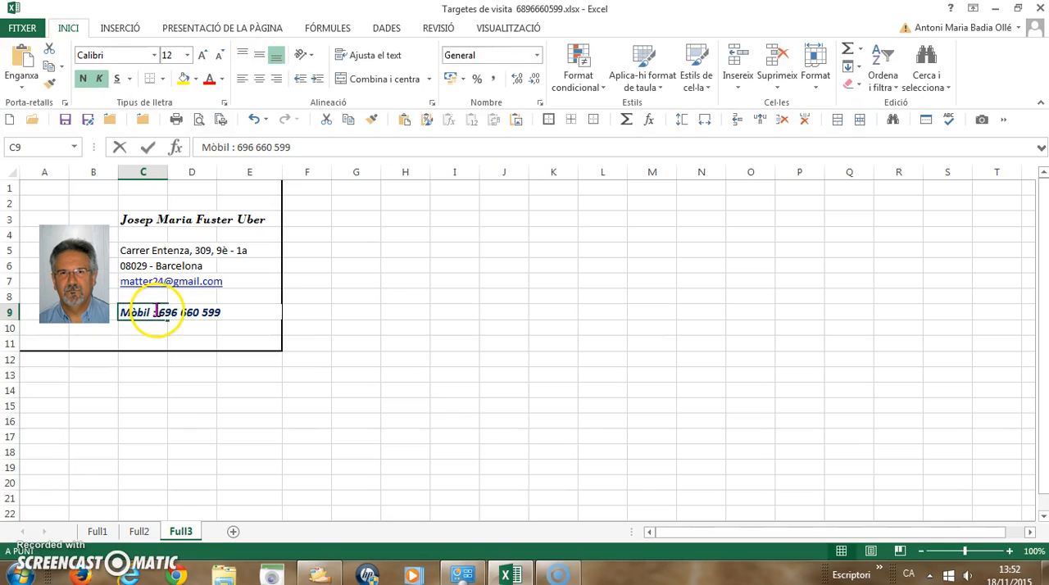
double_click(163, 314)
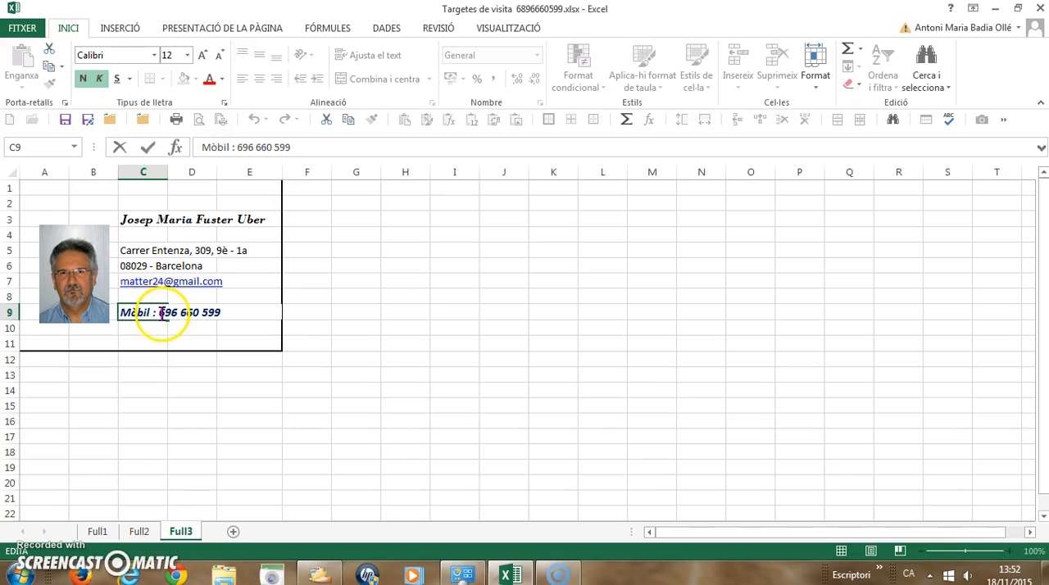
drag(181, 318, 214, 318)
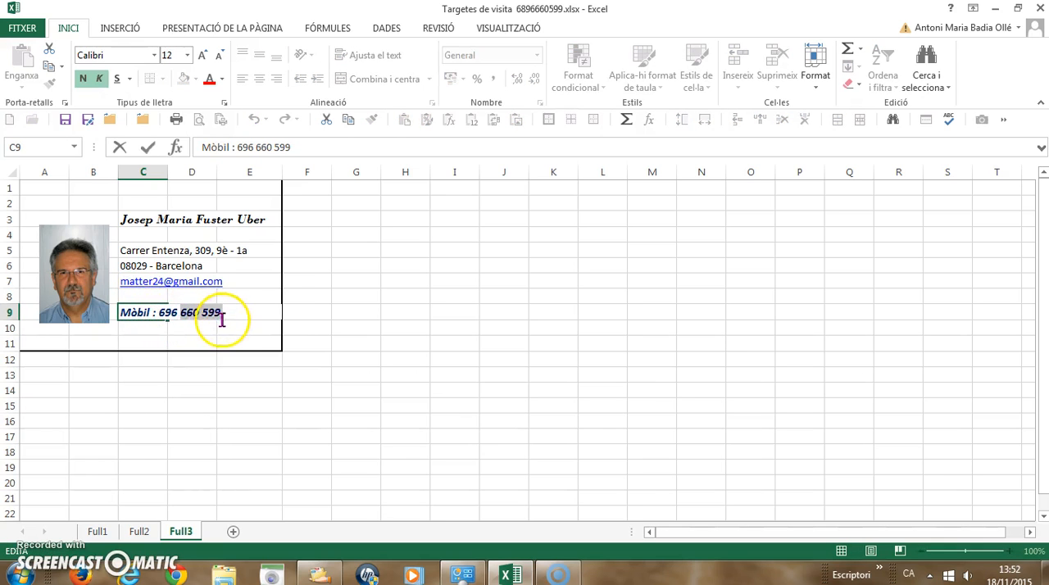
text(435)
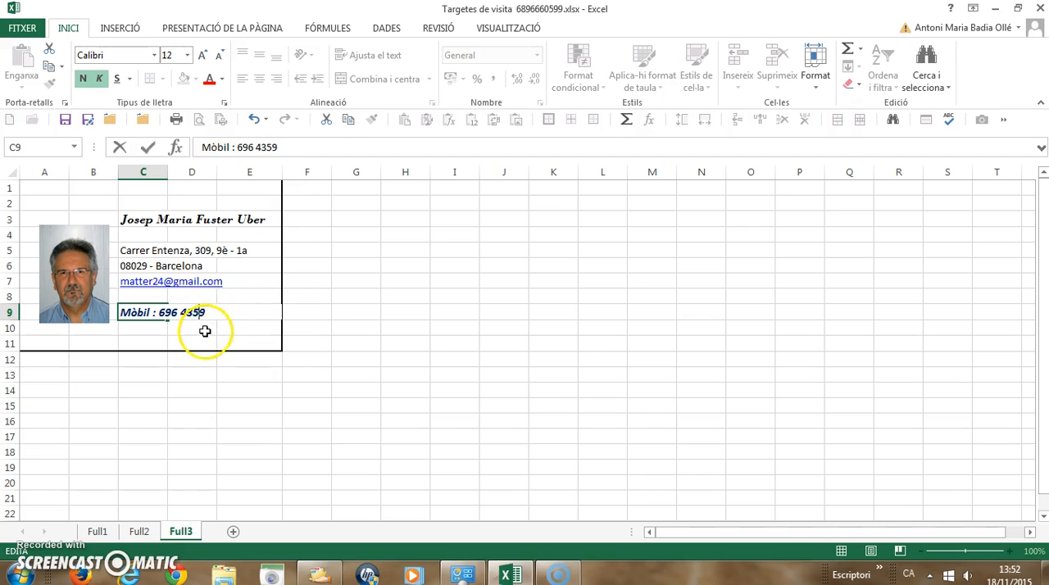
text( 675)
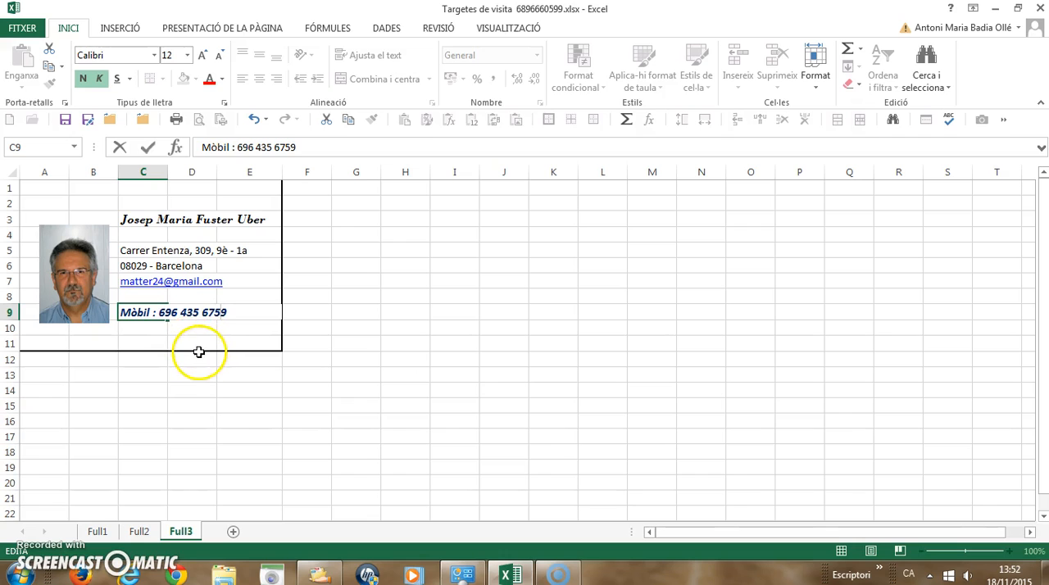
key(BackSpace)
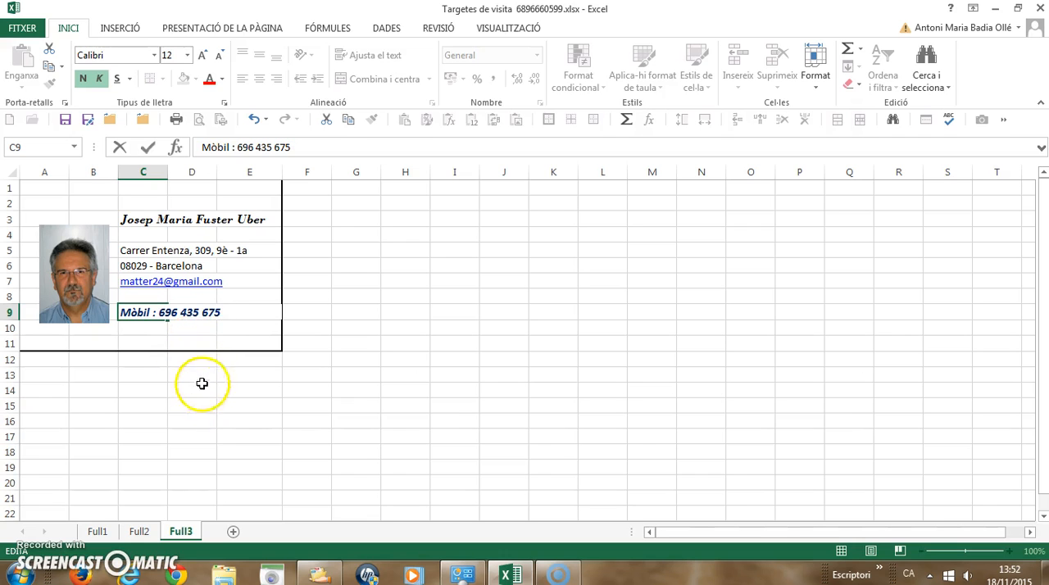
Move the portrait photo out of the card to the empty area over columns I and J.
click(70, 292)
drag(70, 293, 58, 292)
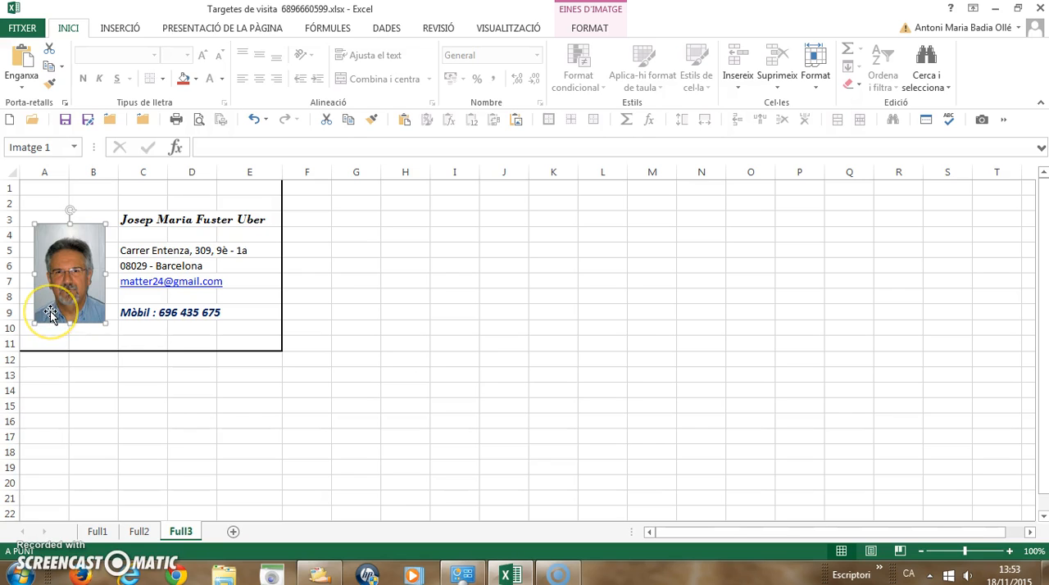
drag(69, 296, 480, 297)
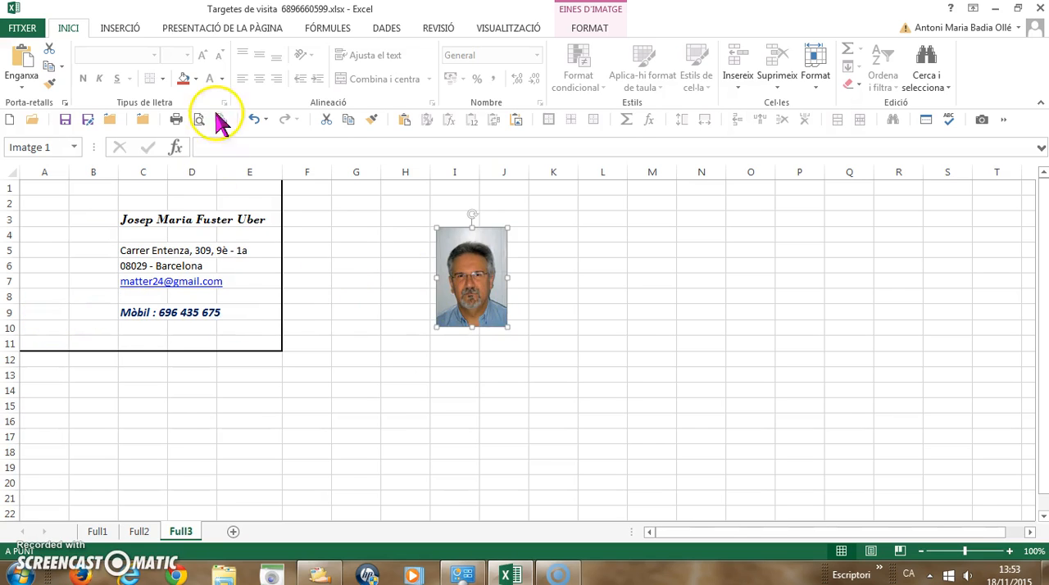
Search Bing's online images for "homes" and look through the results for a house picture.
click(120, 29)
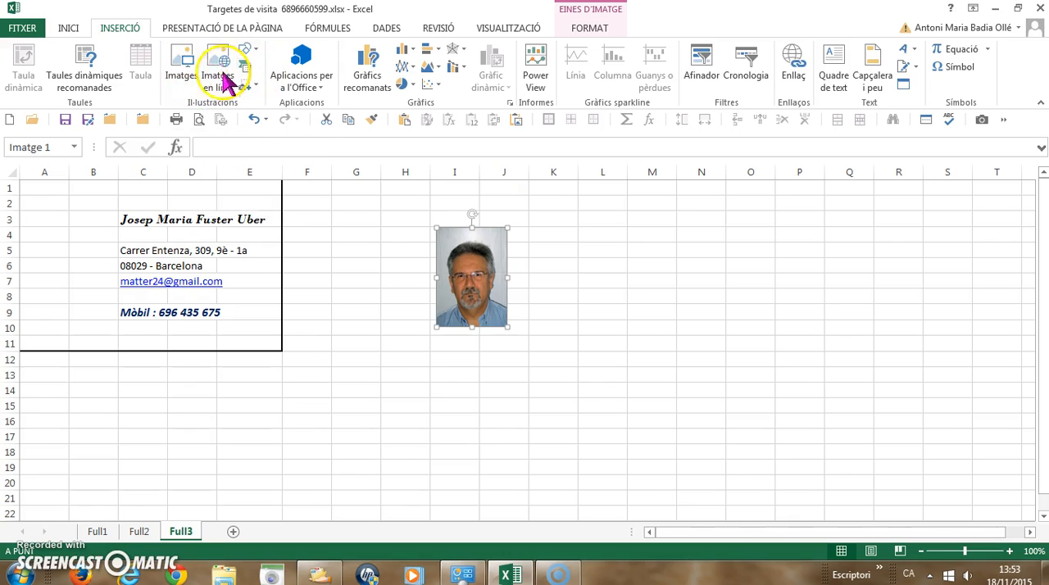
click(220, 74)
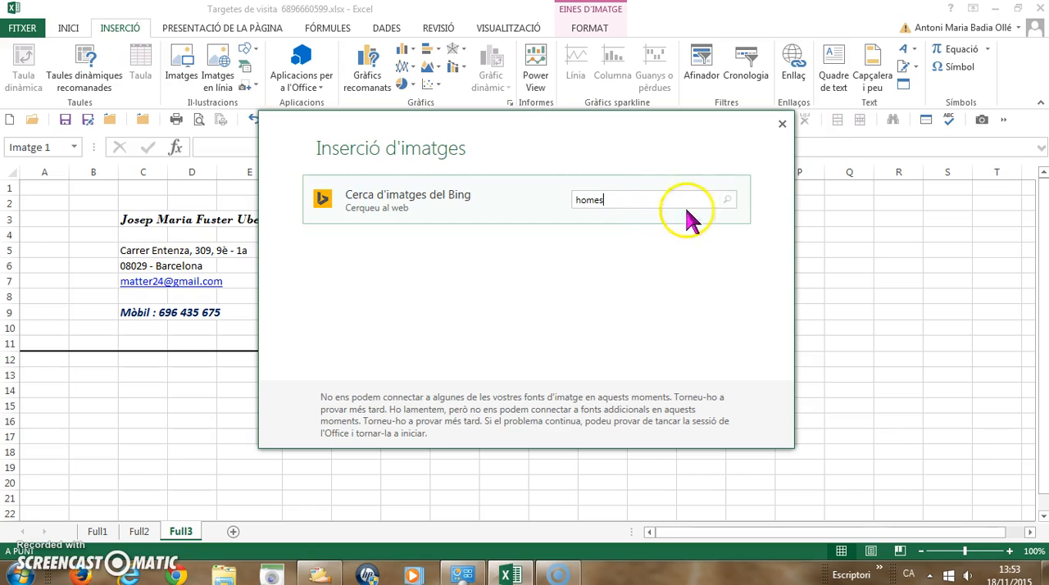
click(725, 204)
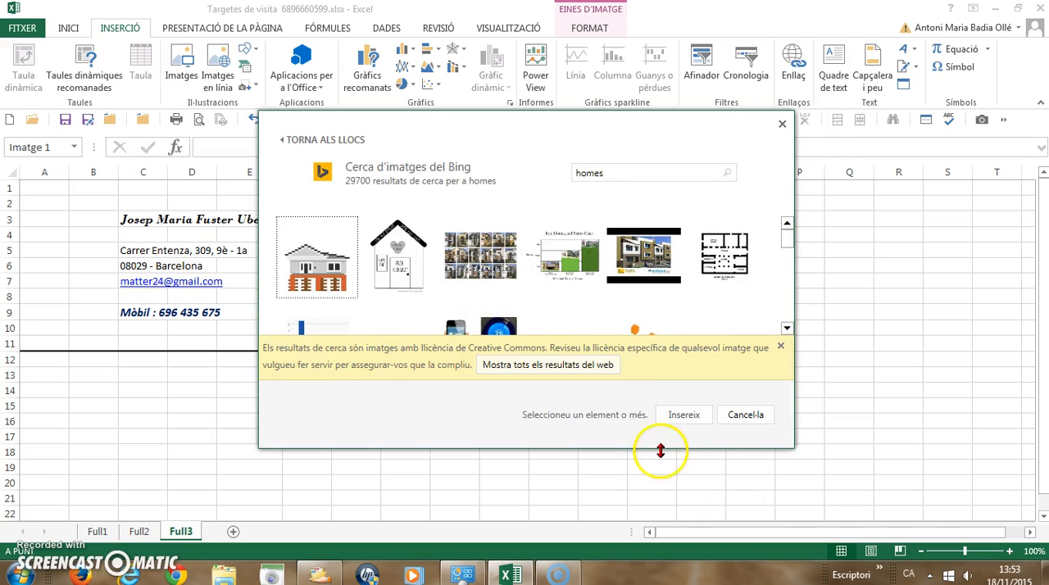
scroll(660, 288, down, 1)
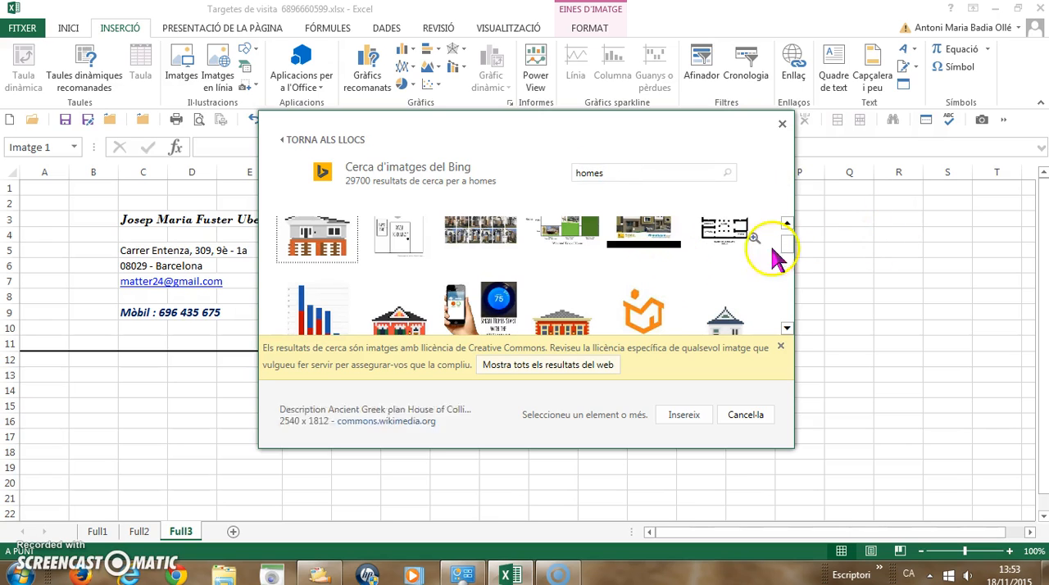
drag(787, 328, 787, 329)
click(787, 329)
click(786, 329)
click(787, 329)
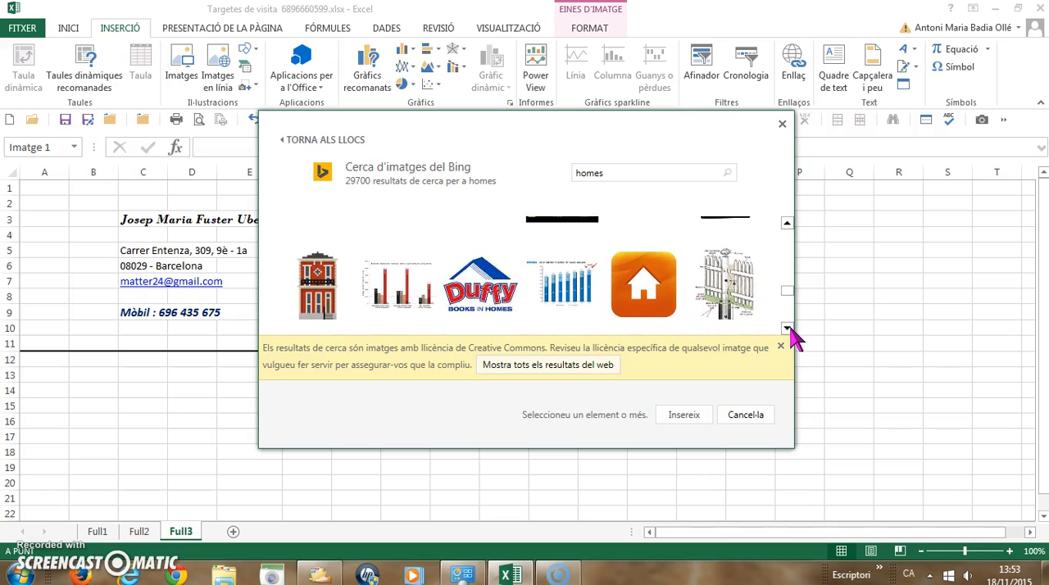
click(787, 329)
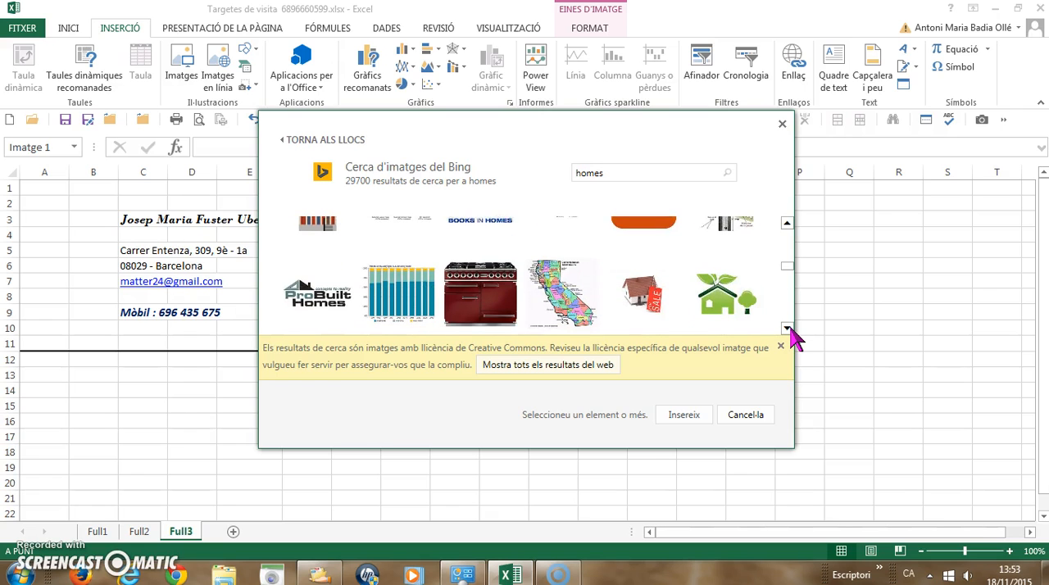
click(786, 329)
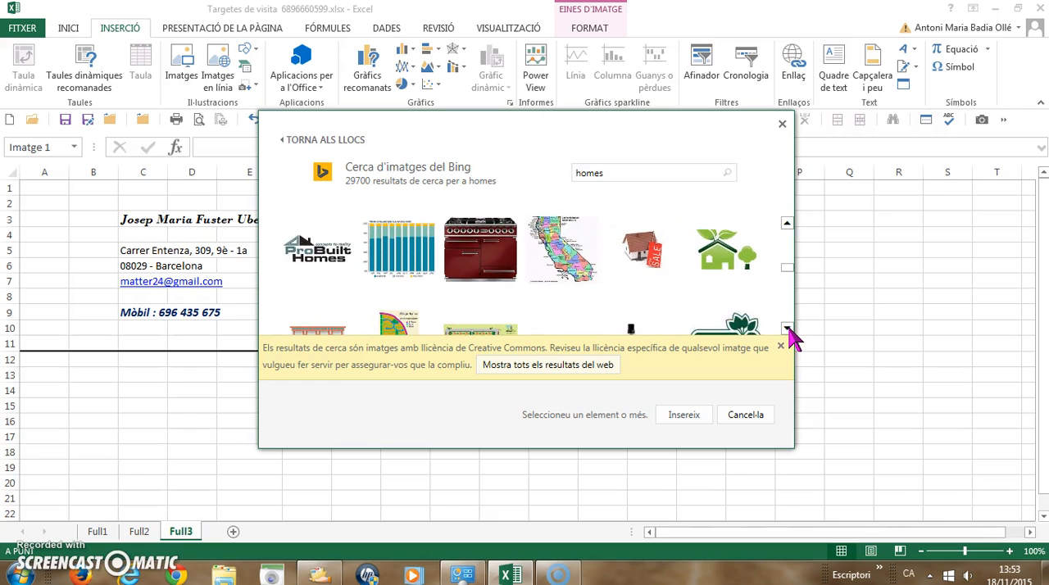
click(786, 329)
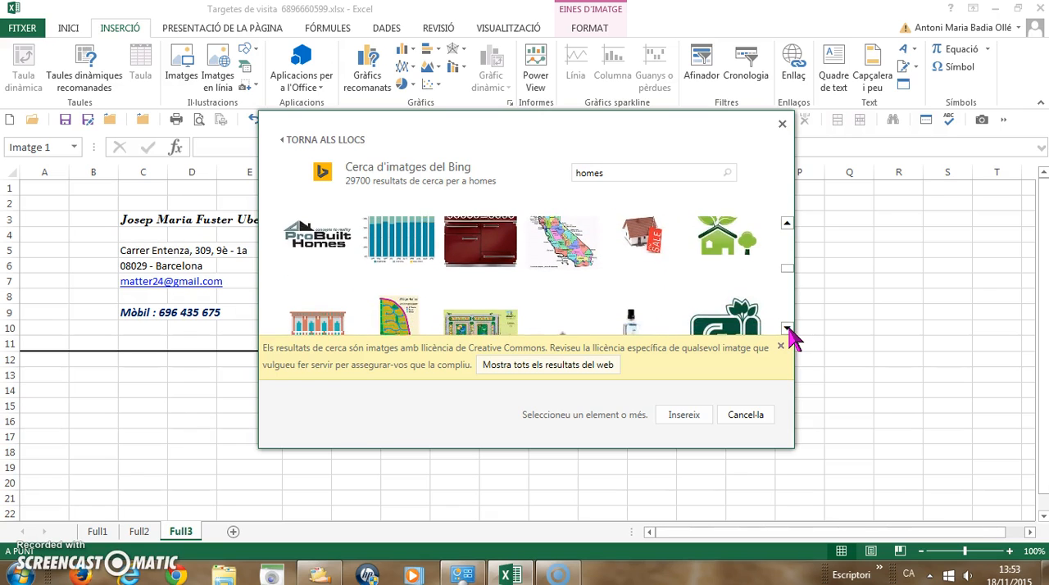
click(786, 223)
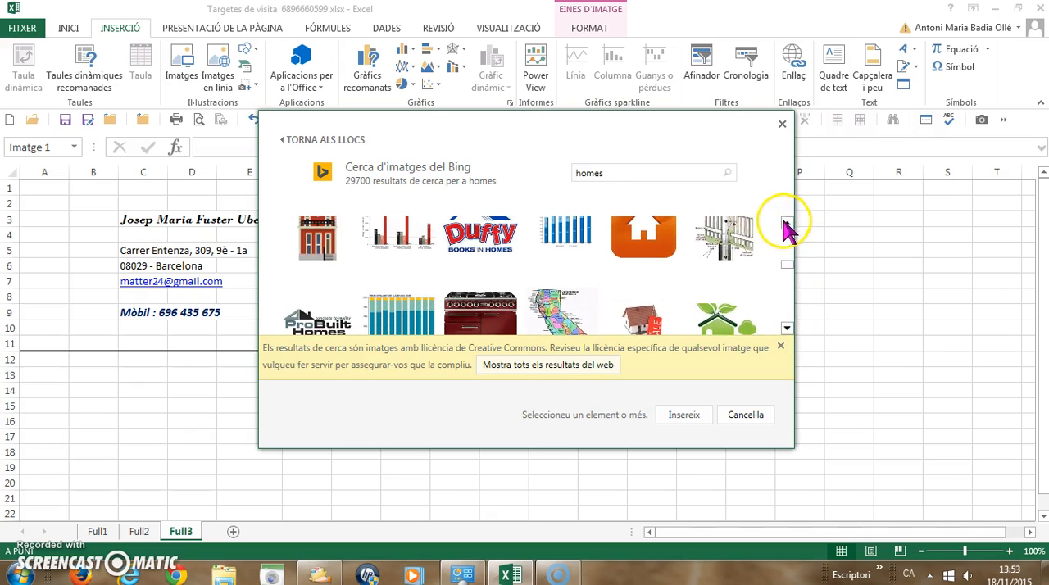
Try to insert the green house picture with the tree, retry the download once and give up.
click(734, 332)
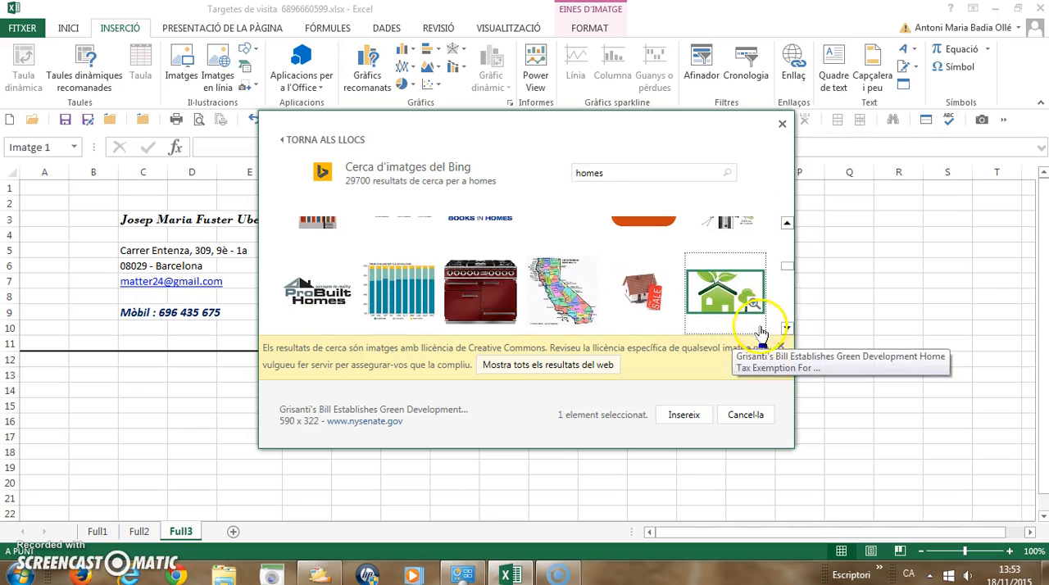
click(683, 417)
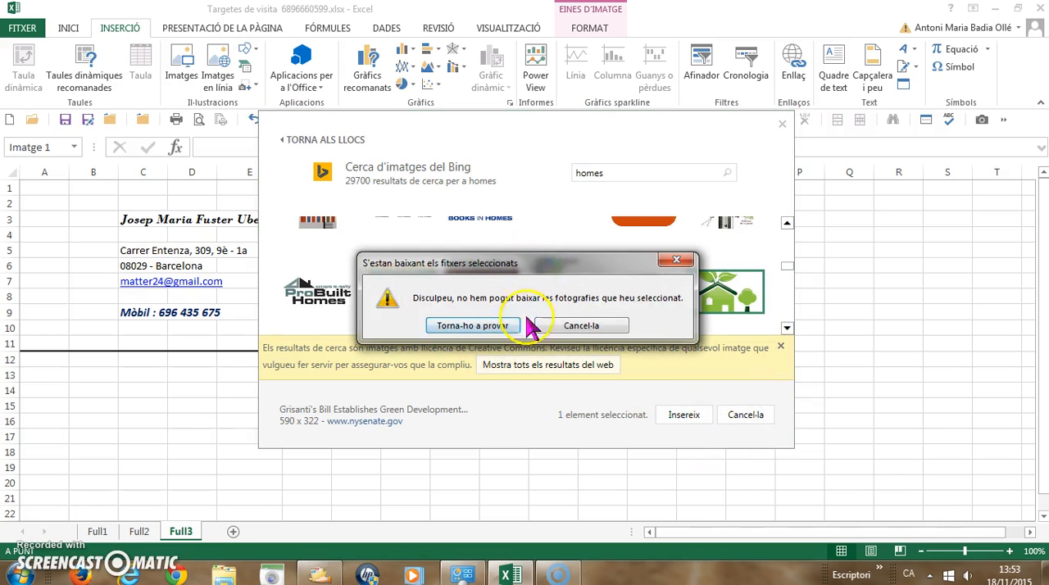
click(477, 327)
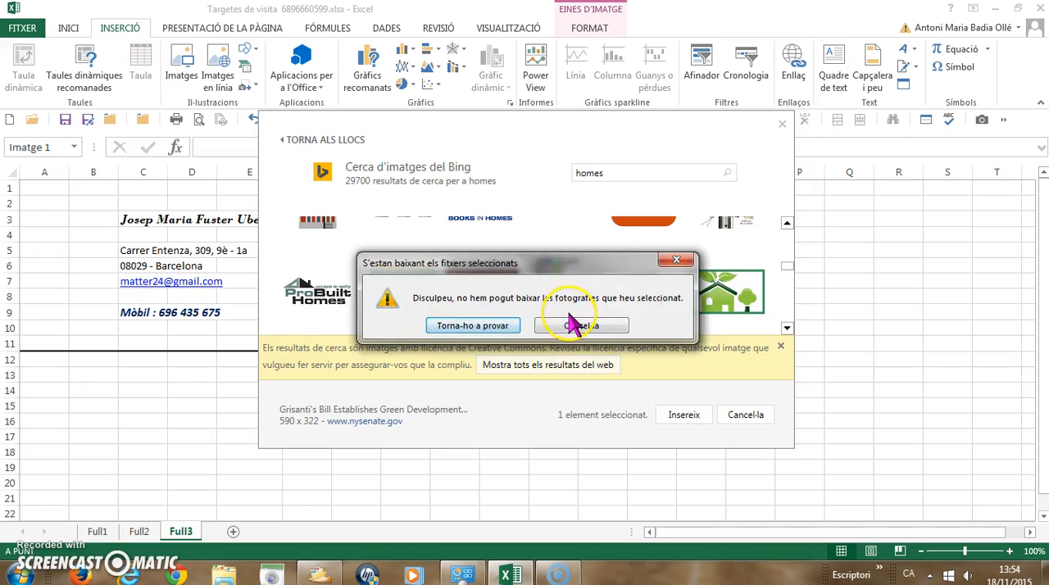
click(571, 331)
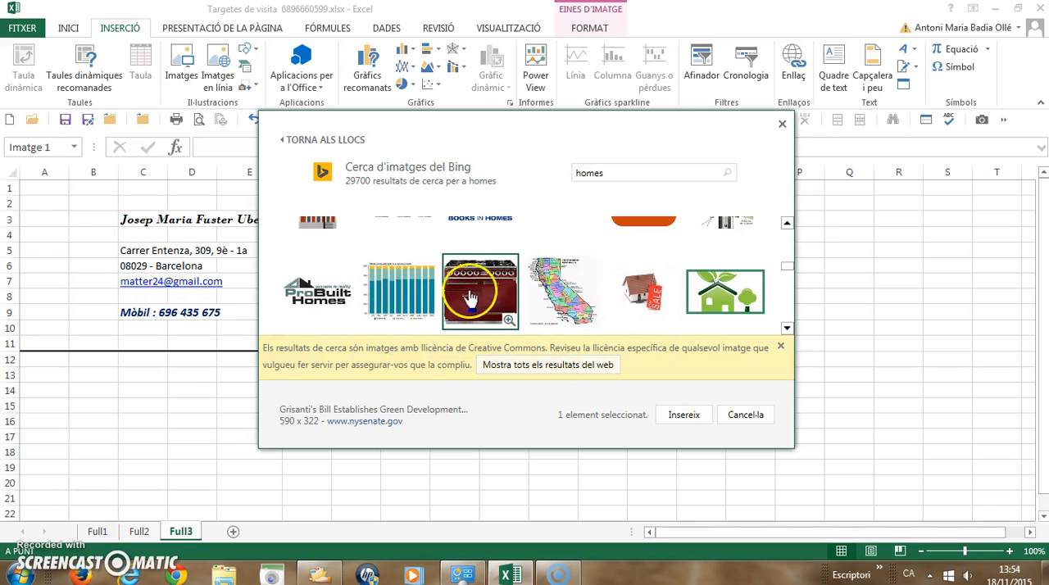
Insert the picture of the red-roofed house with the FOR SALE tag and delete the portrait photo.
click(642, 291)
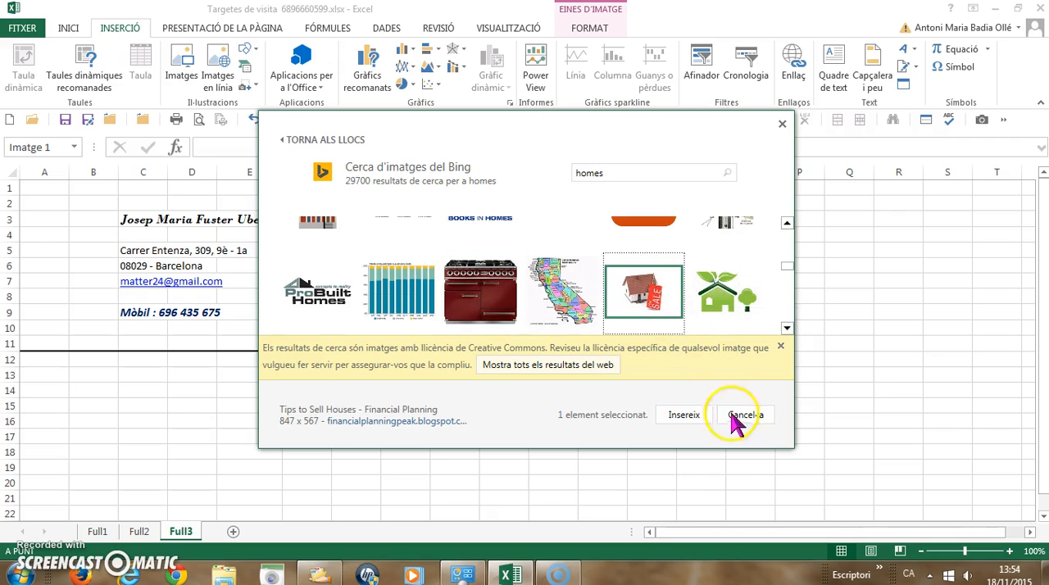
click(680, 416)
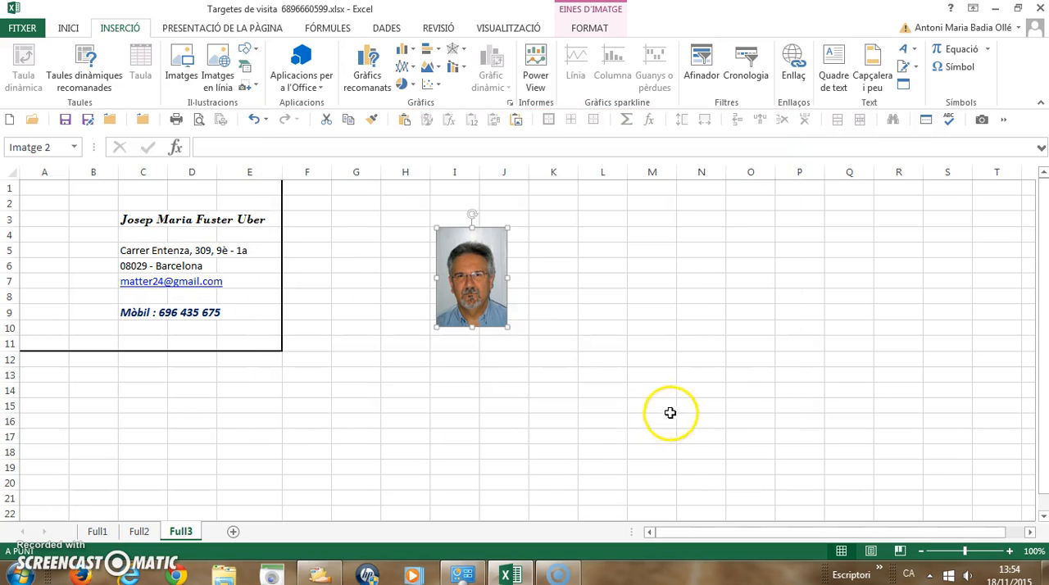
click(477, 286)
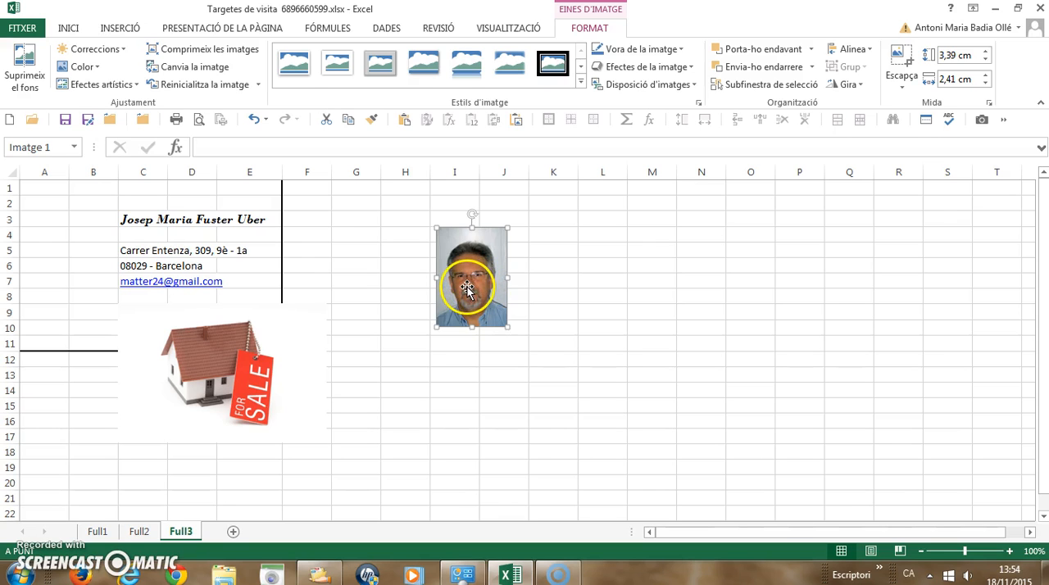
key(Delete)
Move the house picture outside the card over columns H to J and shrink it to about 2.47 × 3.69 cm.
drag(223, 356, 489, 272)
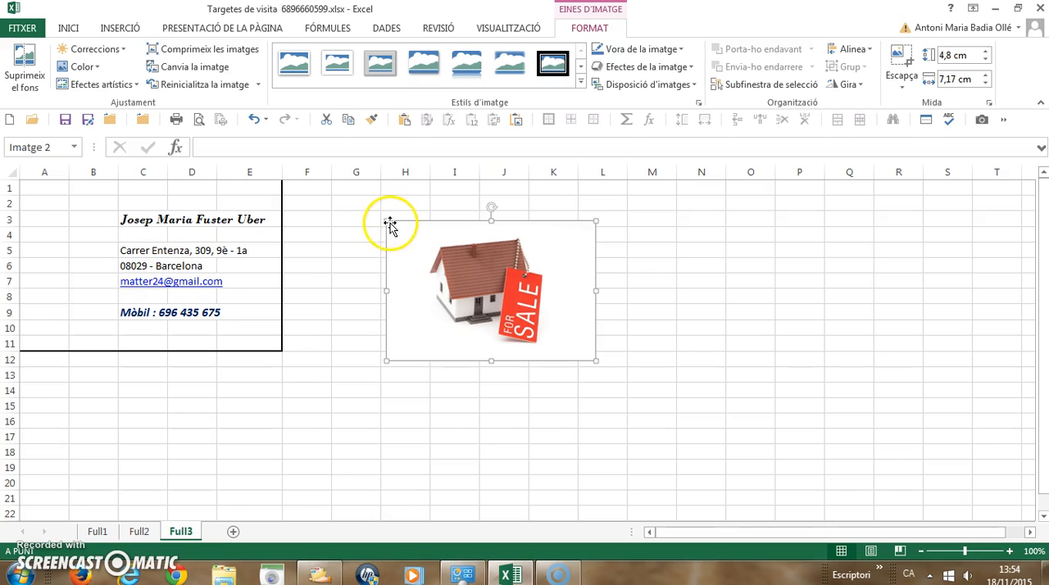
drag(389, 220, 509, 293)
drag(534, 344, 448, 316)
click(458, 296)
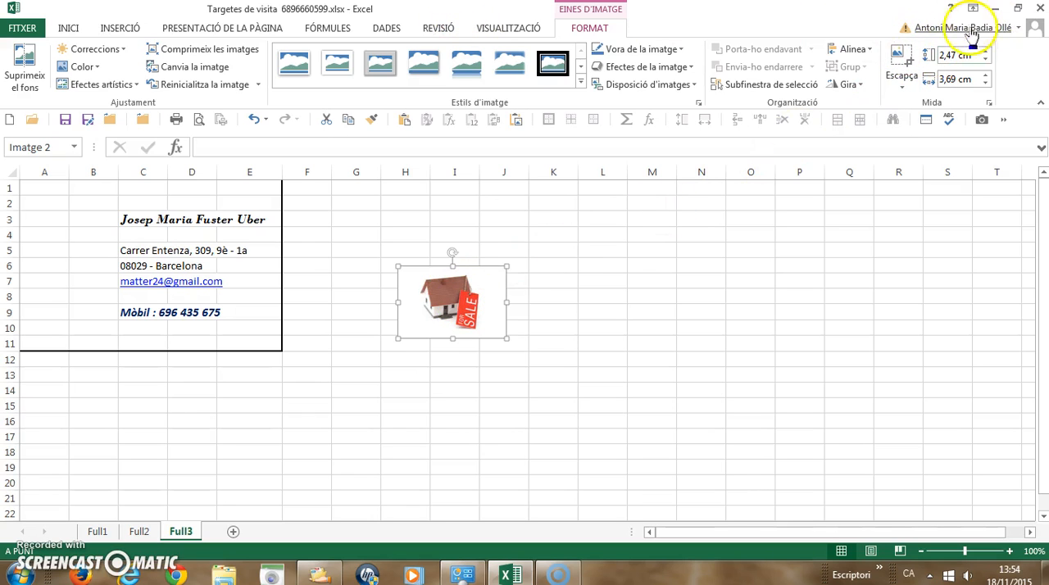
Crop the white margins off the upper edge and both sides of the house picture.
click(901, 62)
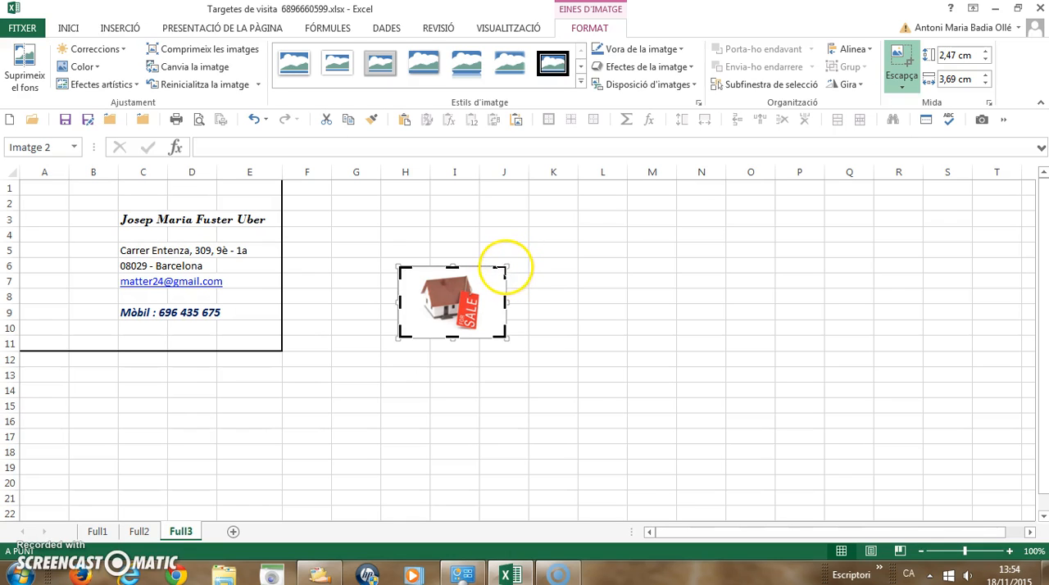
drag(505, 265, 479, 271)
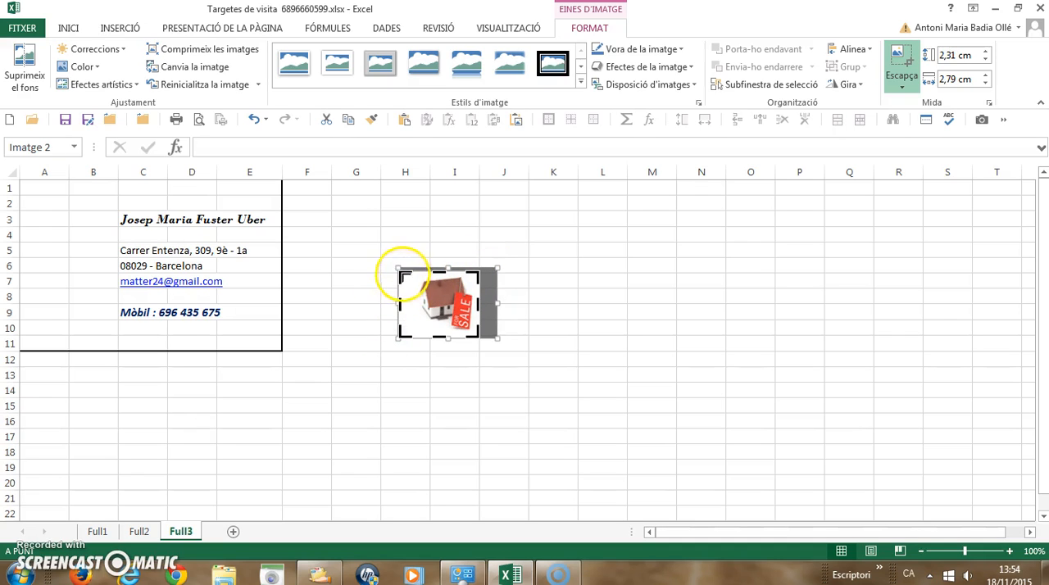
drag(401, 274, 411, 274)
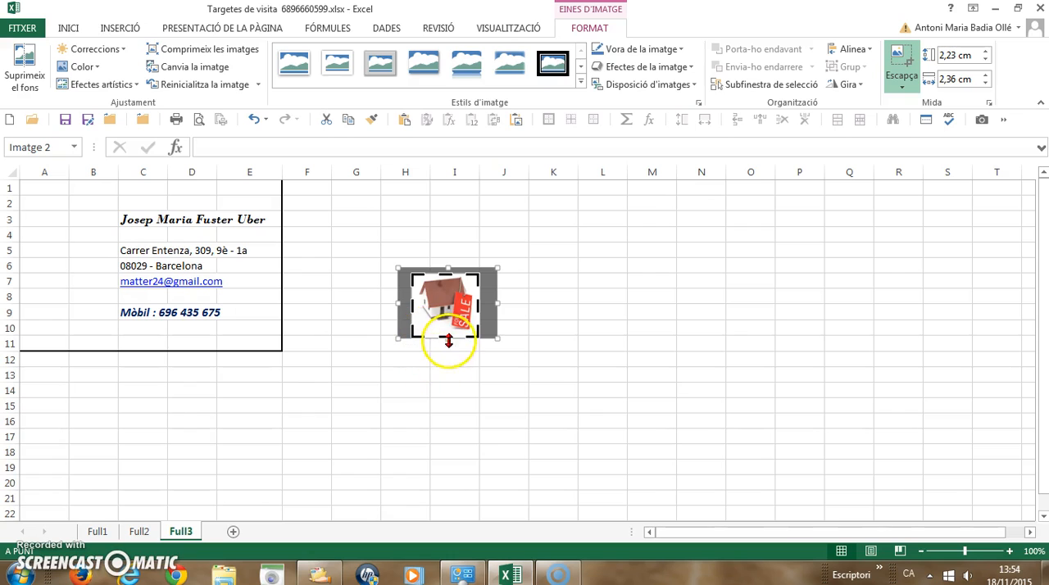
Place the cropped house picture on the card over columns A and B, rows 5 to 9, sized about 2.41 × 2.9 cm.
drag(446, 337, 86, 273)
click(607, 328)
drag(37, 243, 27, 237)
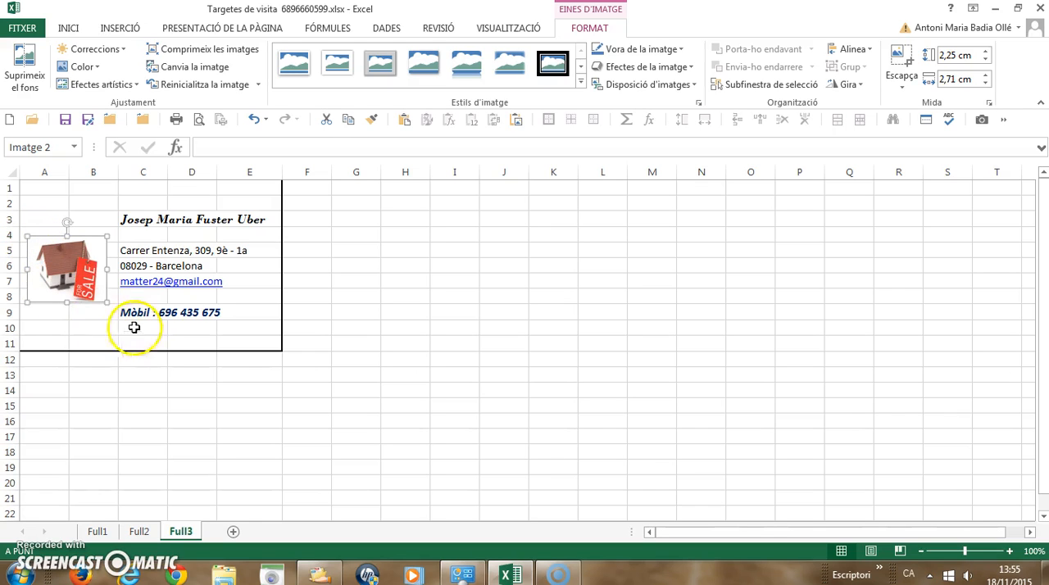
drag(107, 303, 80, 287)
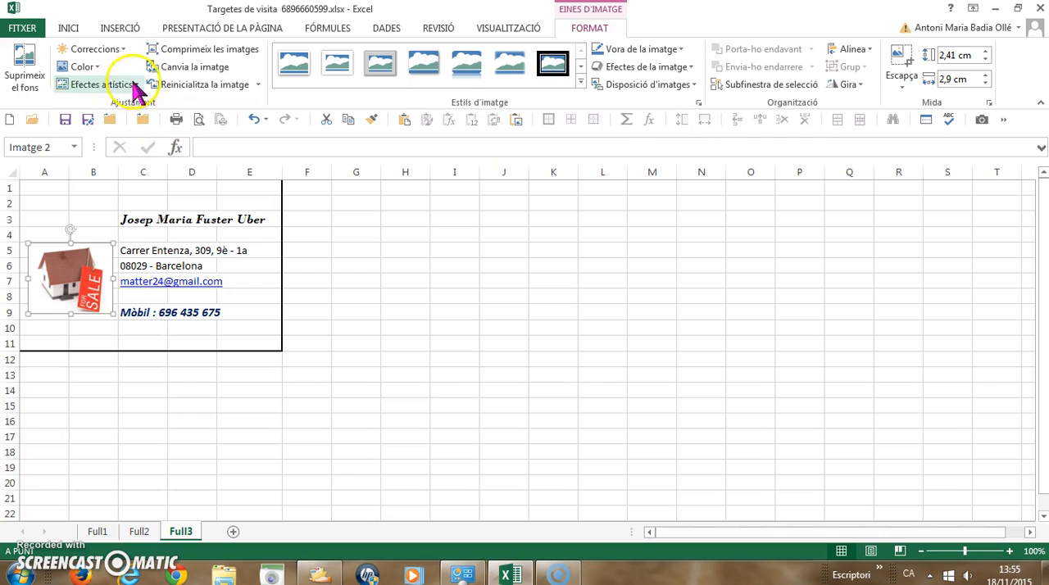
Draw a five-point star about 1.24 × 1.46 cm and place it on the card above the house picture.
click(131, 30)
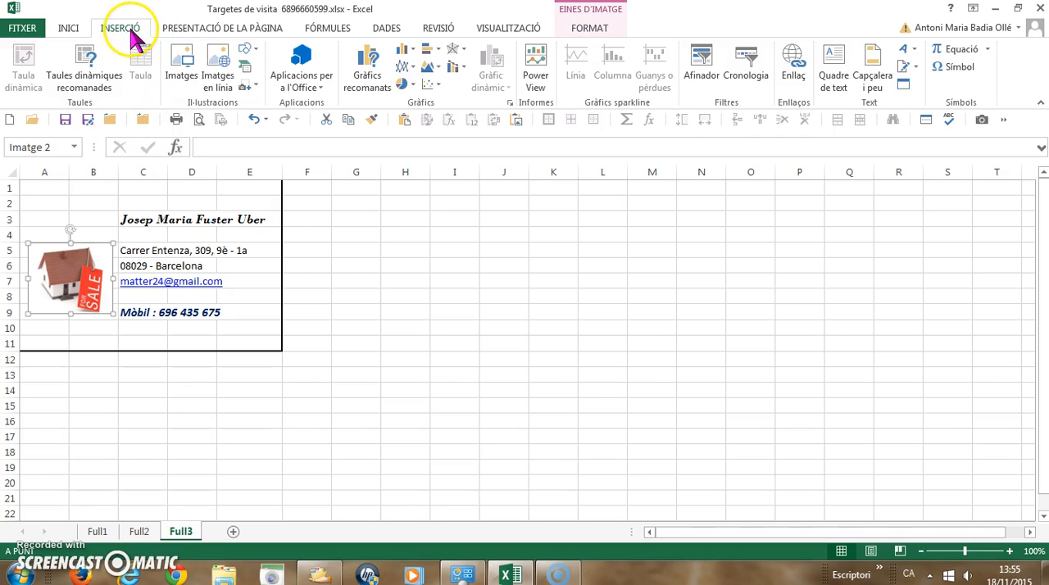
click(250, 52)
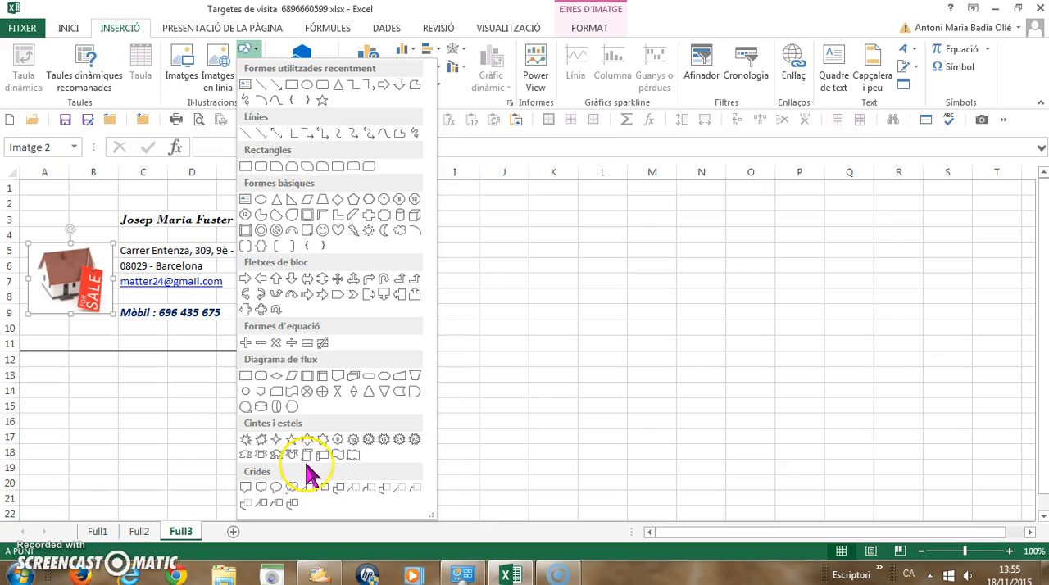
click(291, 440)
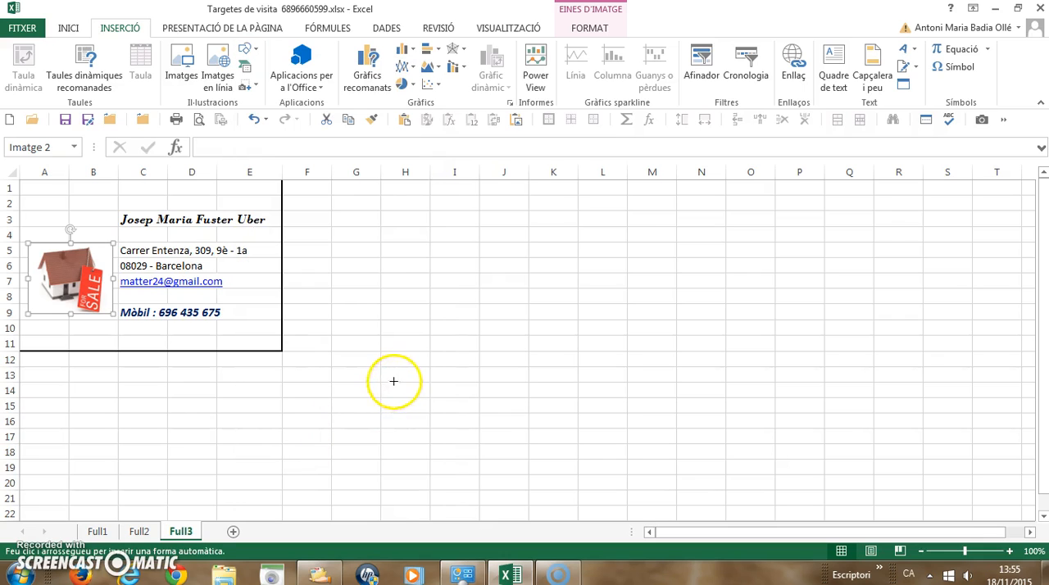
mouse_move(378, 267)
mouse_down()
mouse_move(419, 316)
mouse_move(431, 314)
mouse_move(402, 295)
mouse_move(122, 245)
mouse_move(60, 215)
mouse_move(71, 205)
mouse_move(80, 215)
mouse_up()
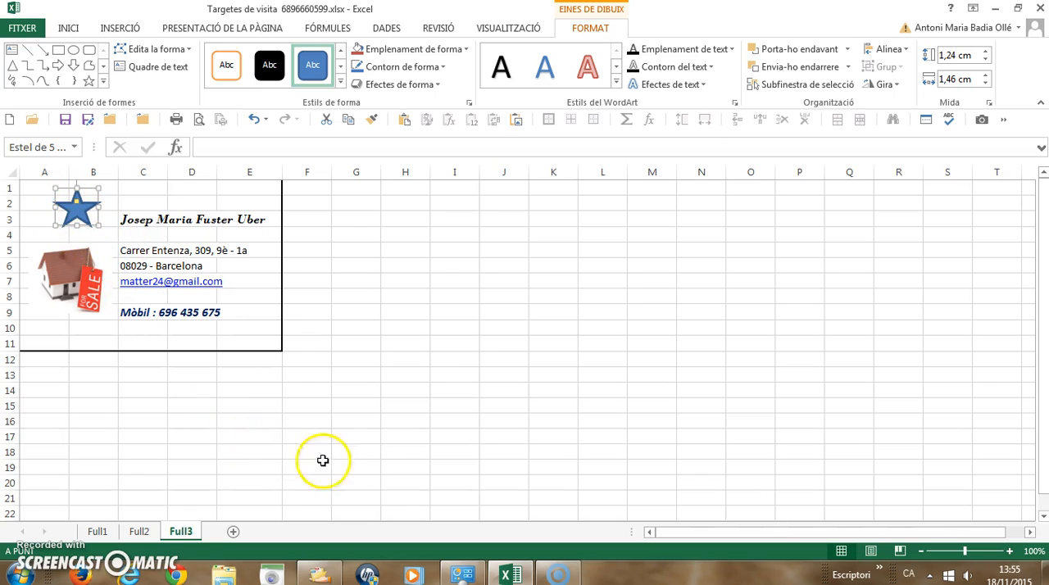
click(96, 393)
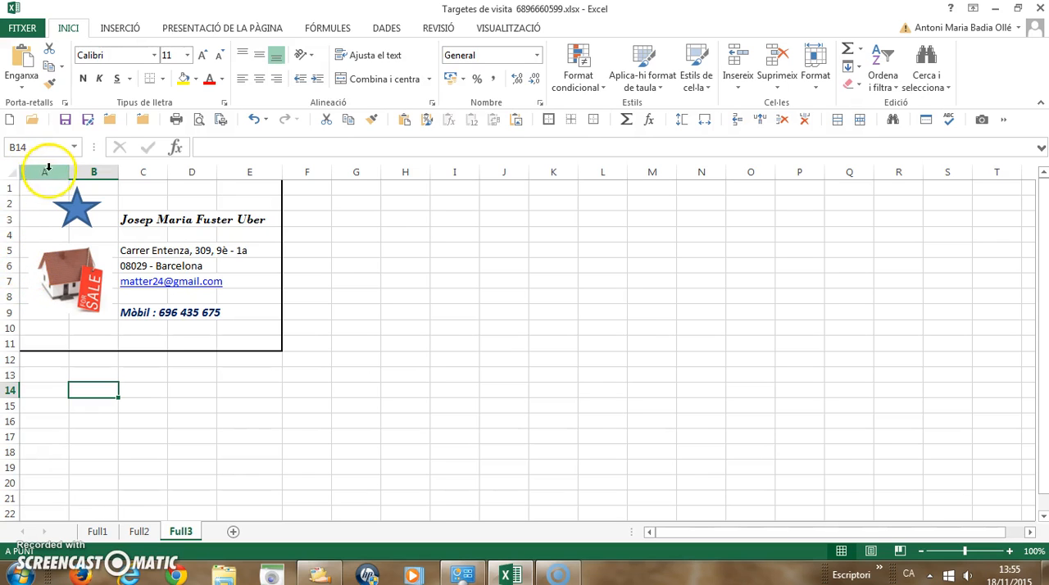
Copy the whole card in A1:E11 and paste it starting at cell G1.
drag(37, 187, 251, 352)
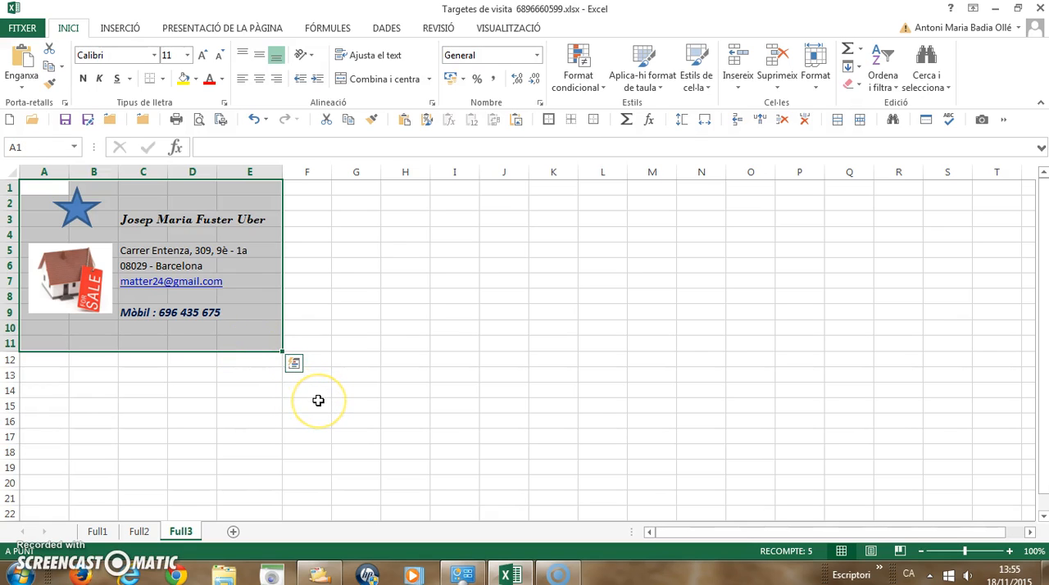
key(ctrl+c)
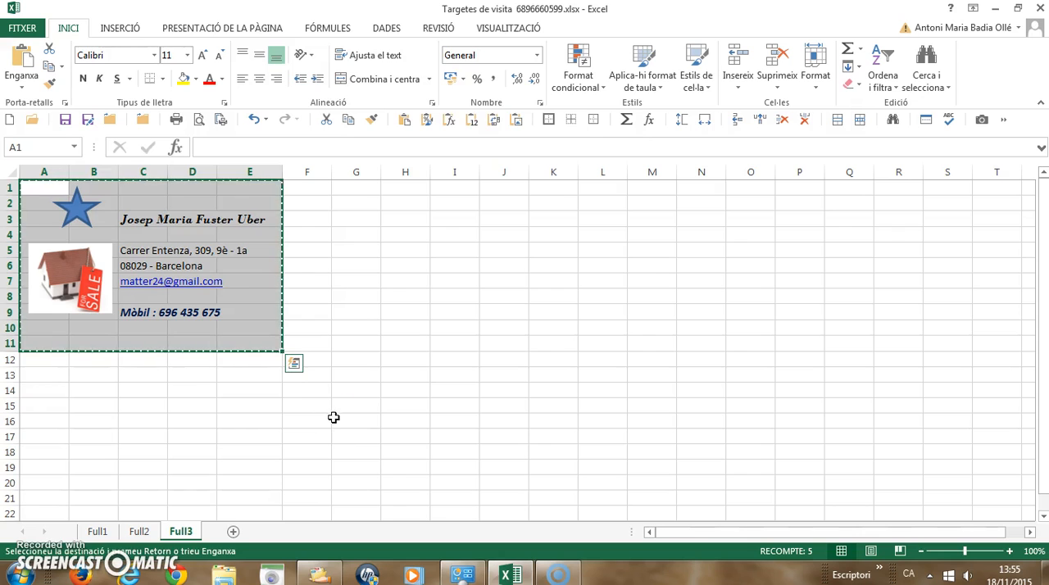
click(352, 189)
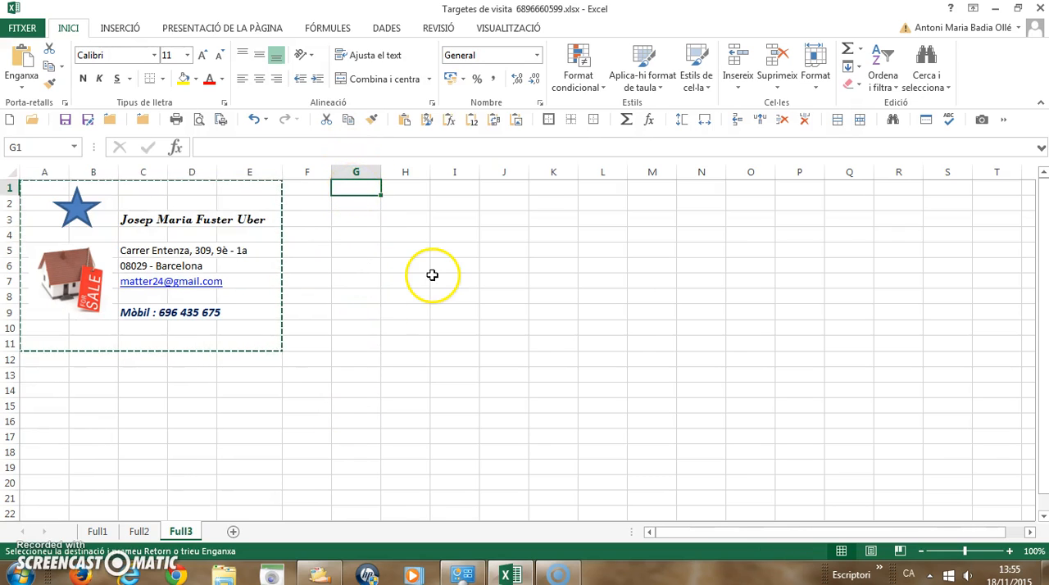
key(ctrl+v)
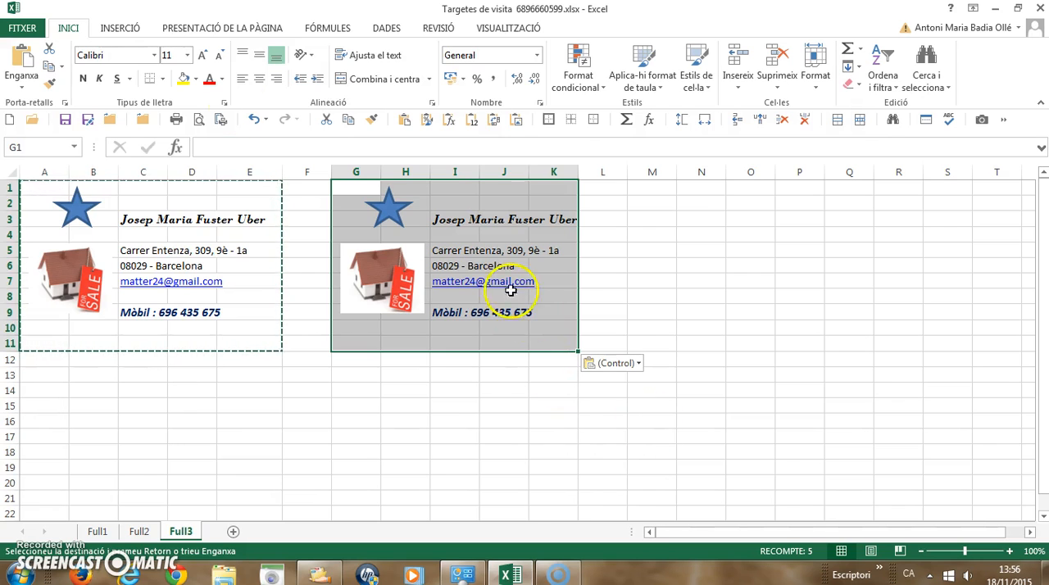
Apply only the column widths of the copied card to the duplicate card starting at G1, using Paste Special.
click(22, 86)
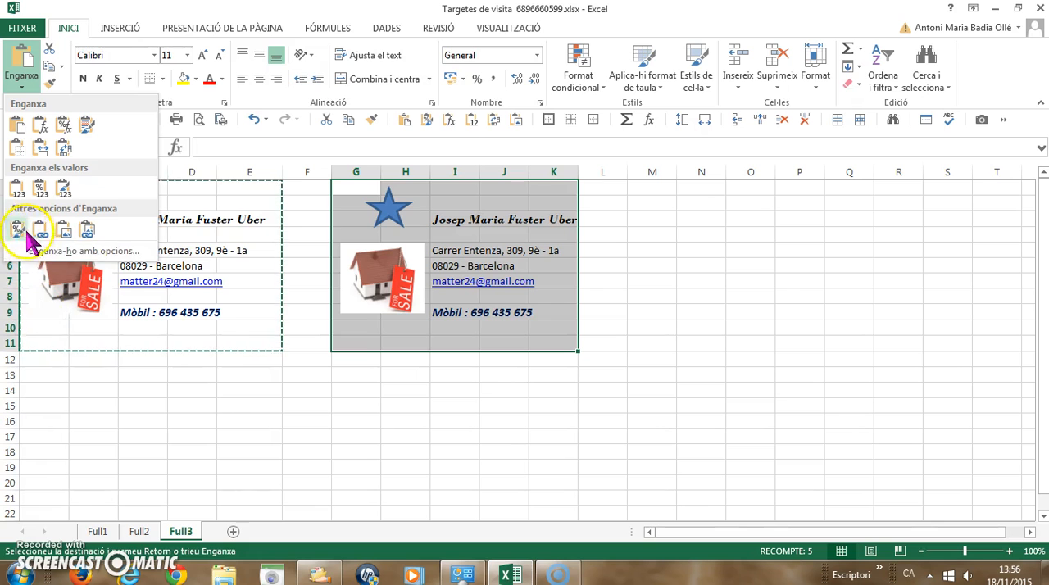
click(67, 254)
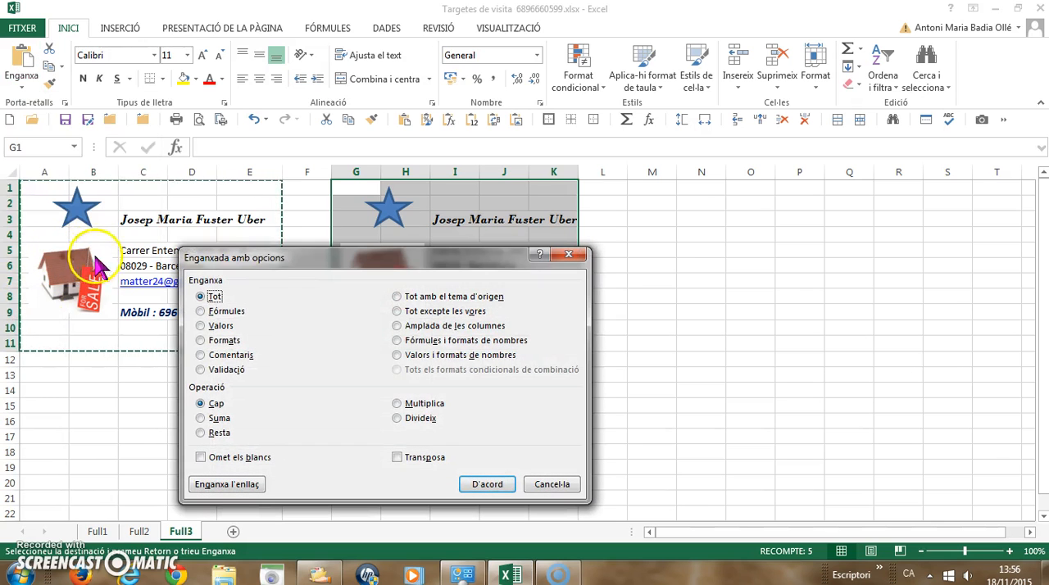
click(397, 326)
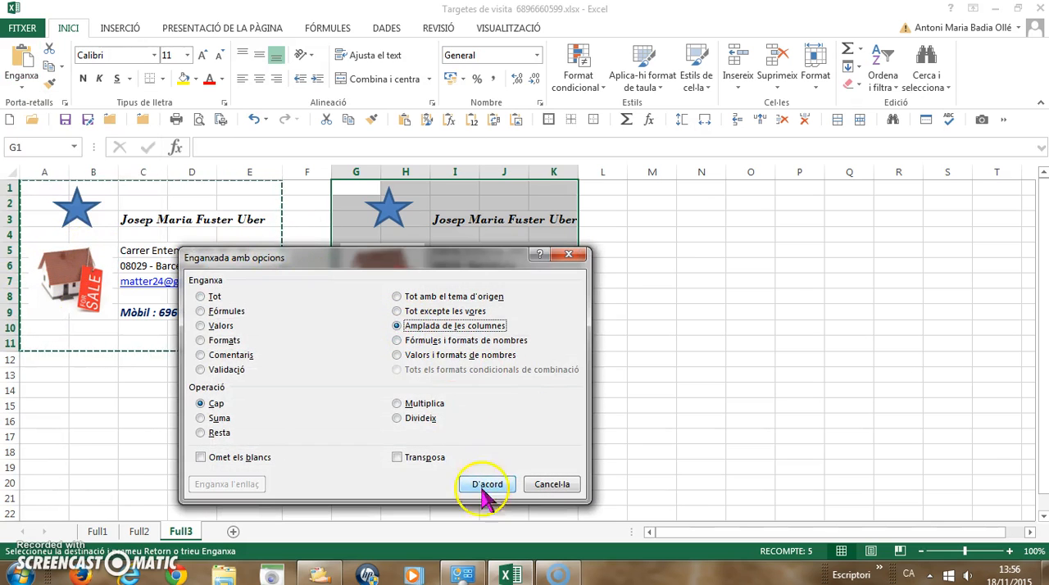
click(481, 486)
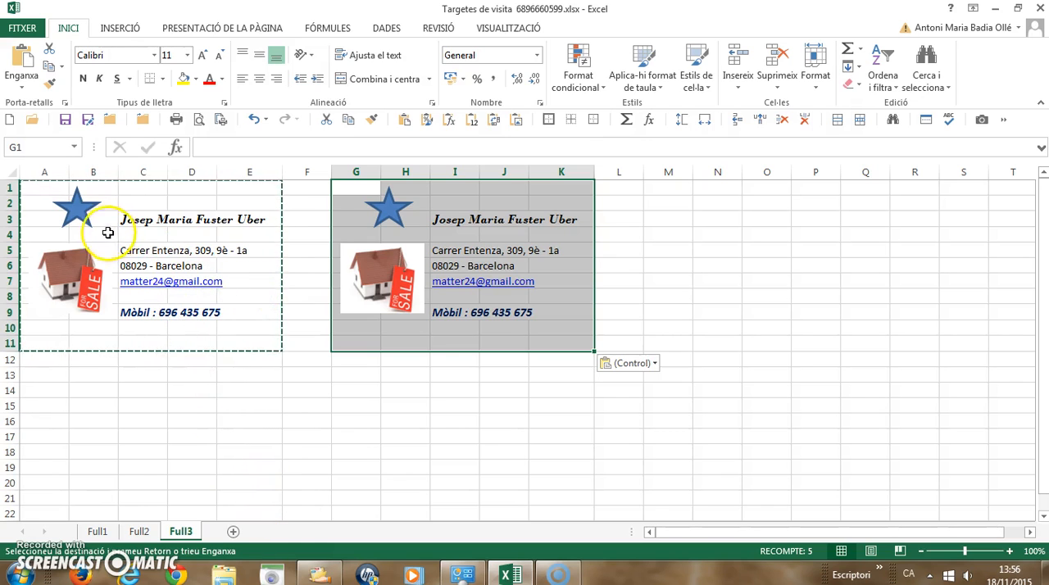
Copy the pair of cards in A1:K11 and paste it starting at cell A13.
click(31, 185)
drag(263, 222, 584, 344)
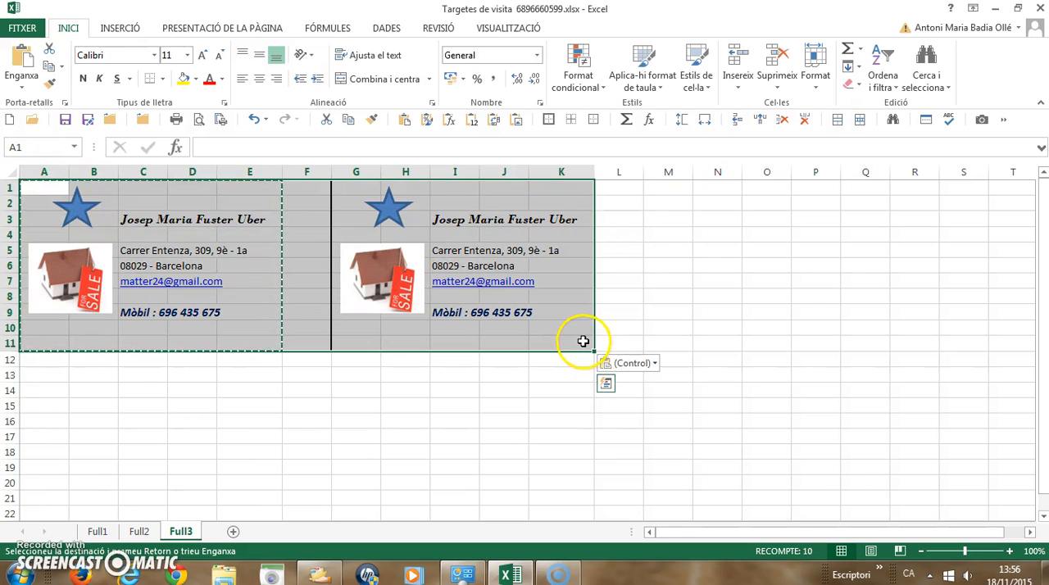
key(ctrl+c)
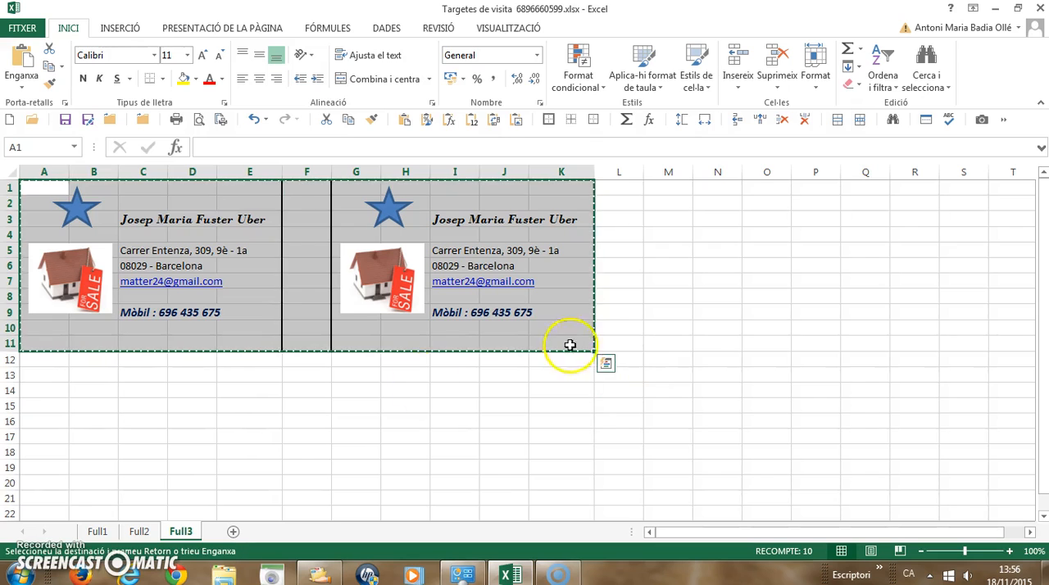
click(33, 372)
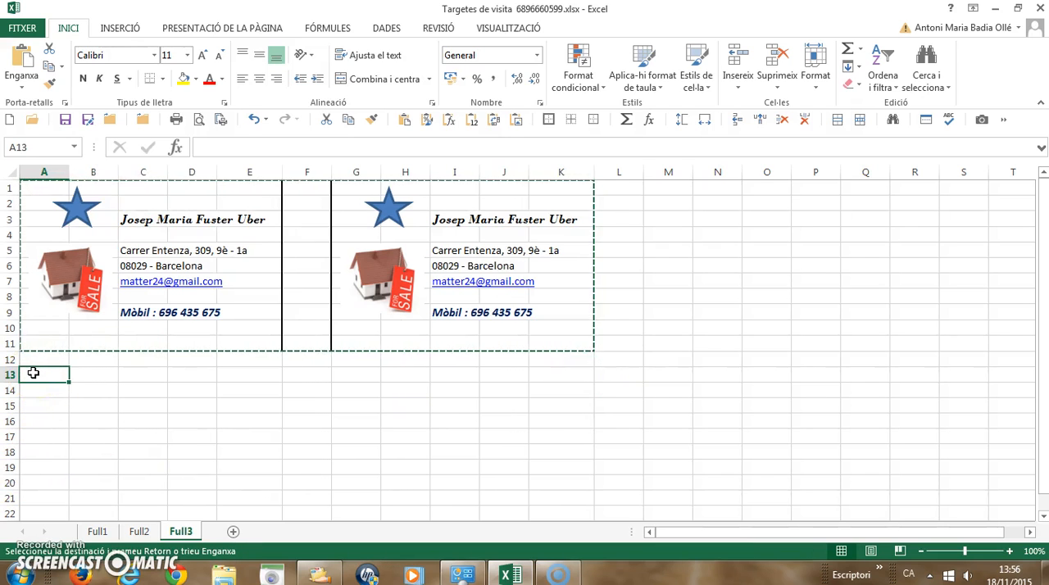
key(ctrl+v)
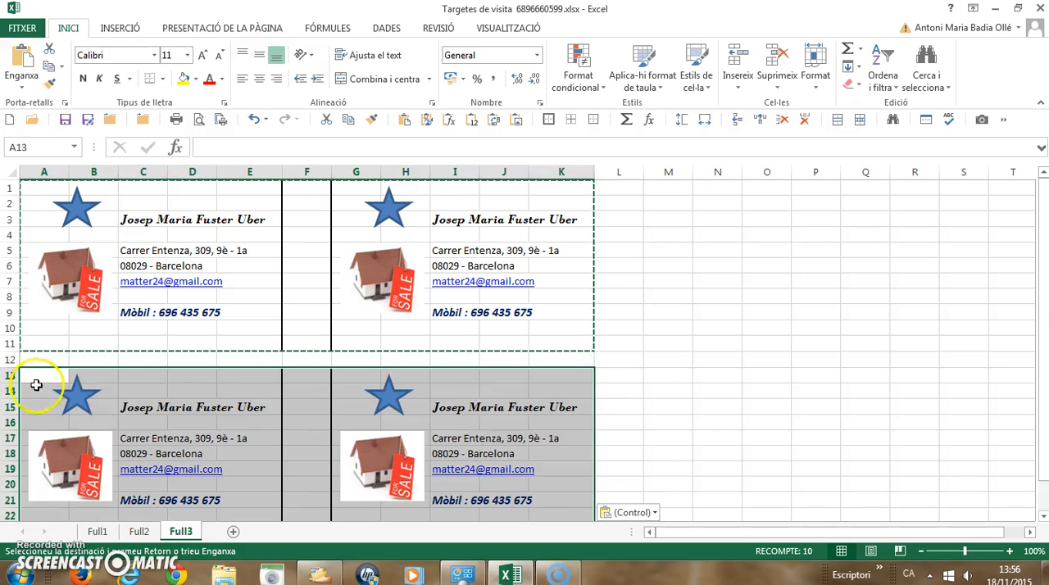
Paste the copied pair of cards three more times, starting at cells A25, A37 and A49.
scroll(52, 517, down, 5)
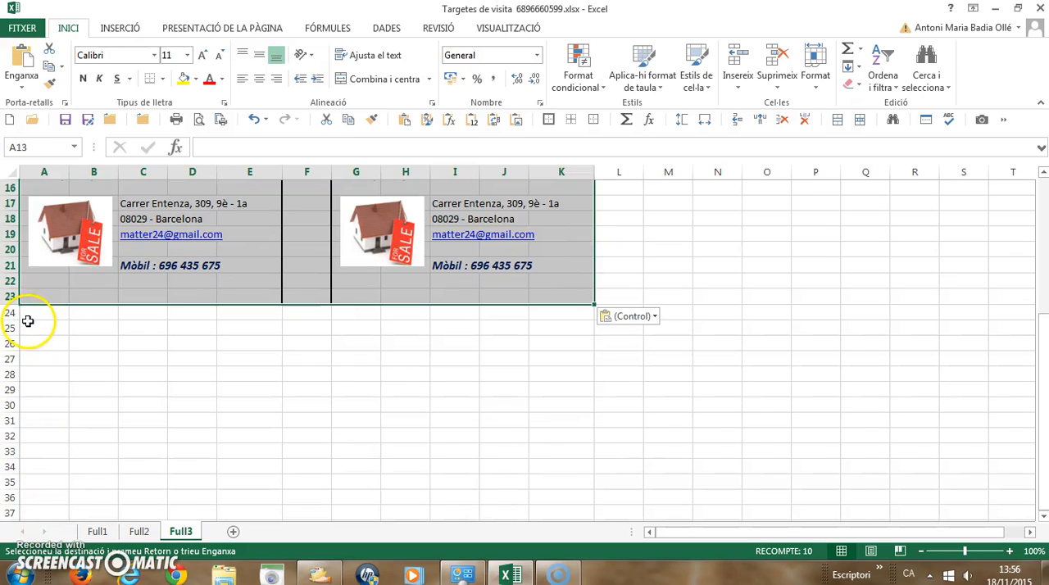
click(28, 322)
key(ctrl+v)
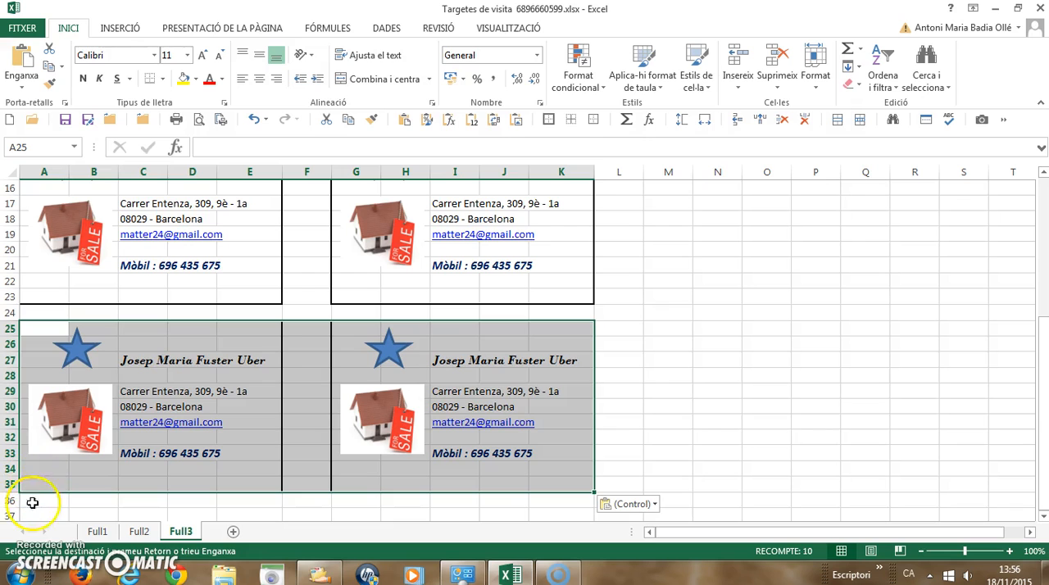
click(32, 514)
key(ctrl+v)
scroll(32, 508, down, 3)
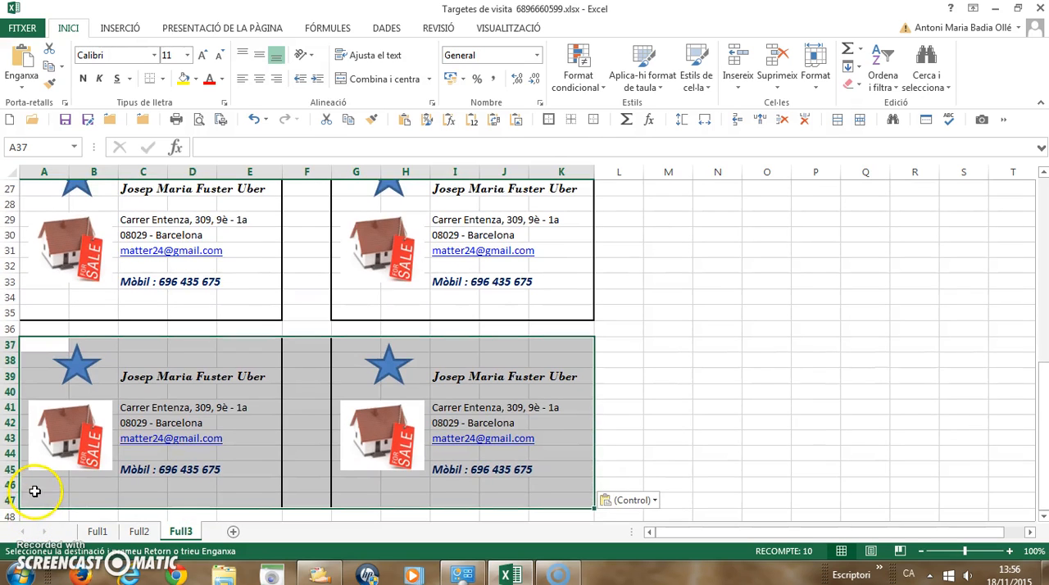
scroll(33, 495, down, 2)
scroll(42, 370, down, 1)
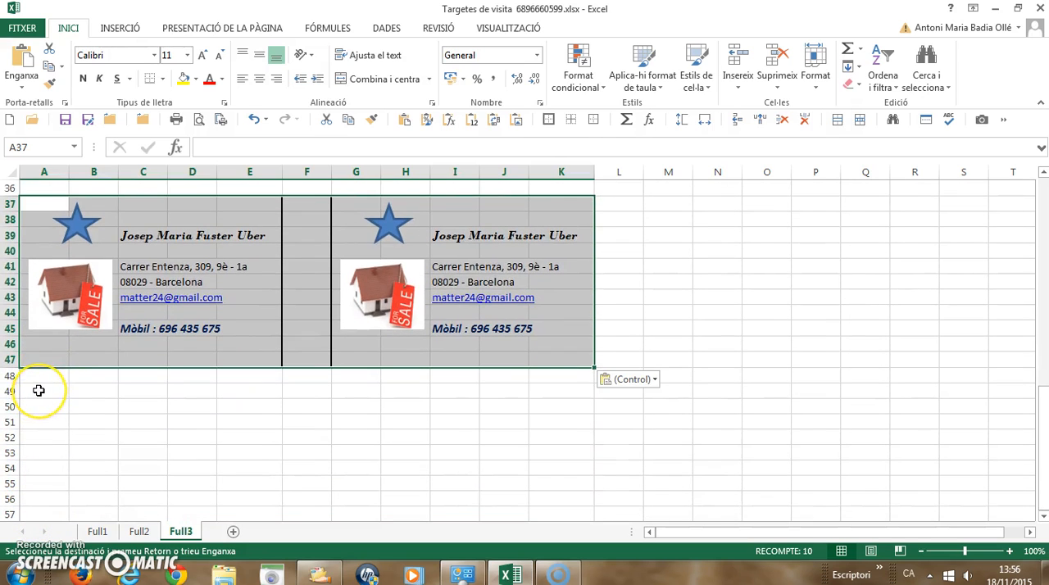
click(39, 391)
key(ctrl+v)
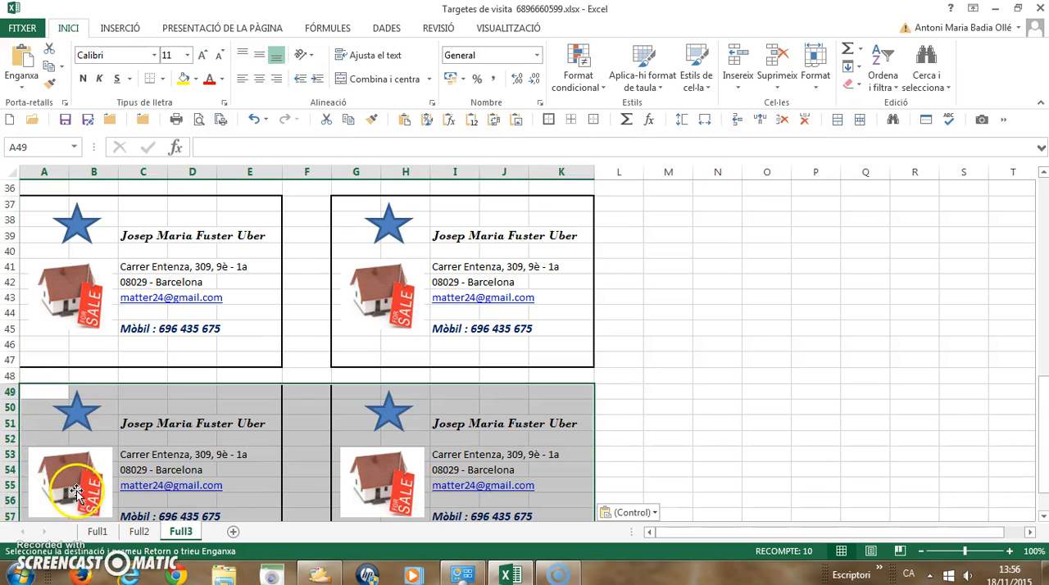
Set the range A1:K59, covering all the cards, as the print area.
scroll(82, 481, up, 12)
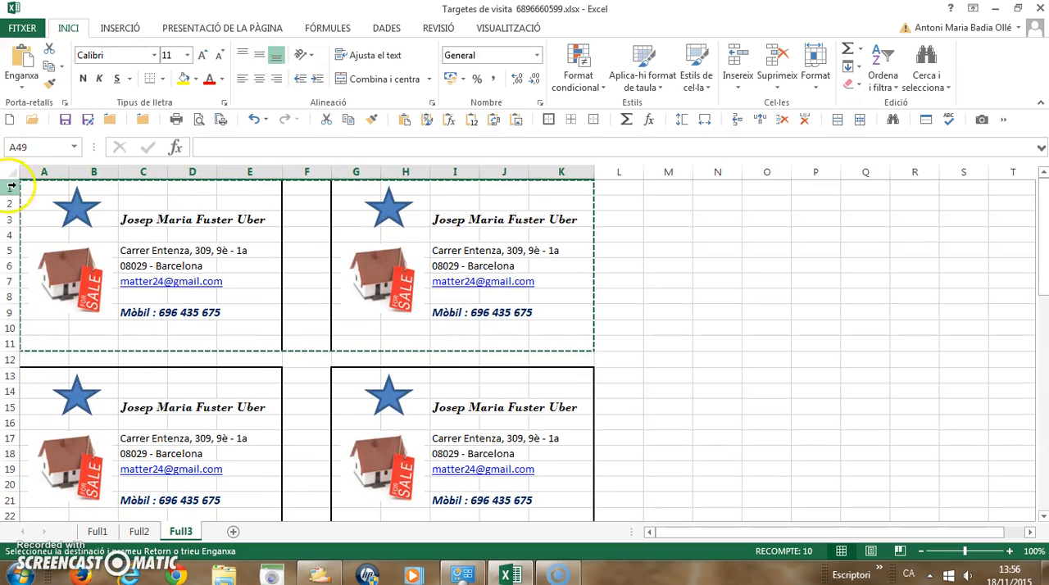
drag(27, 192, 568, 461)
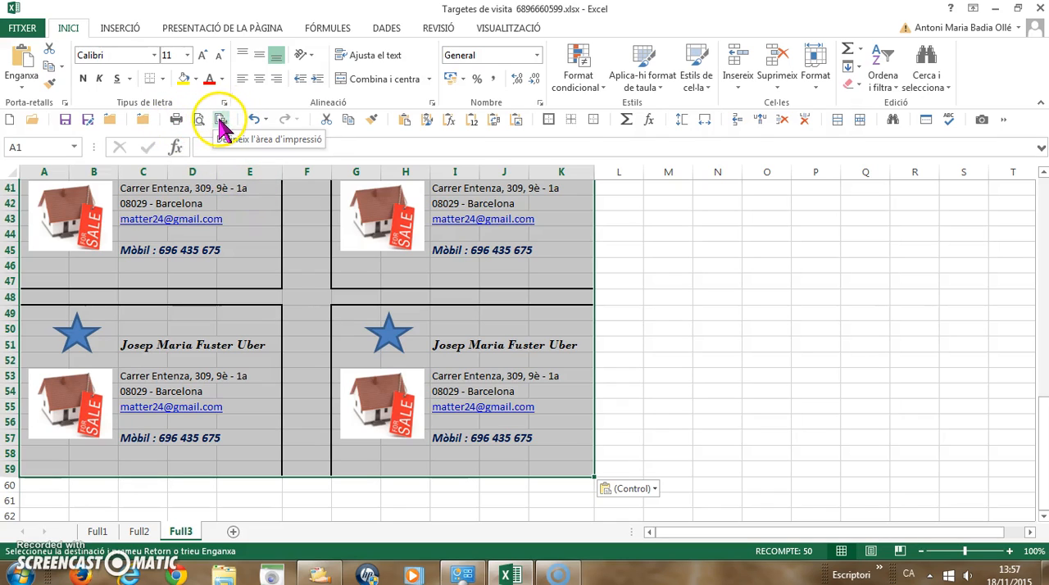
click(222, 122)
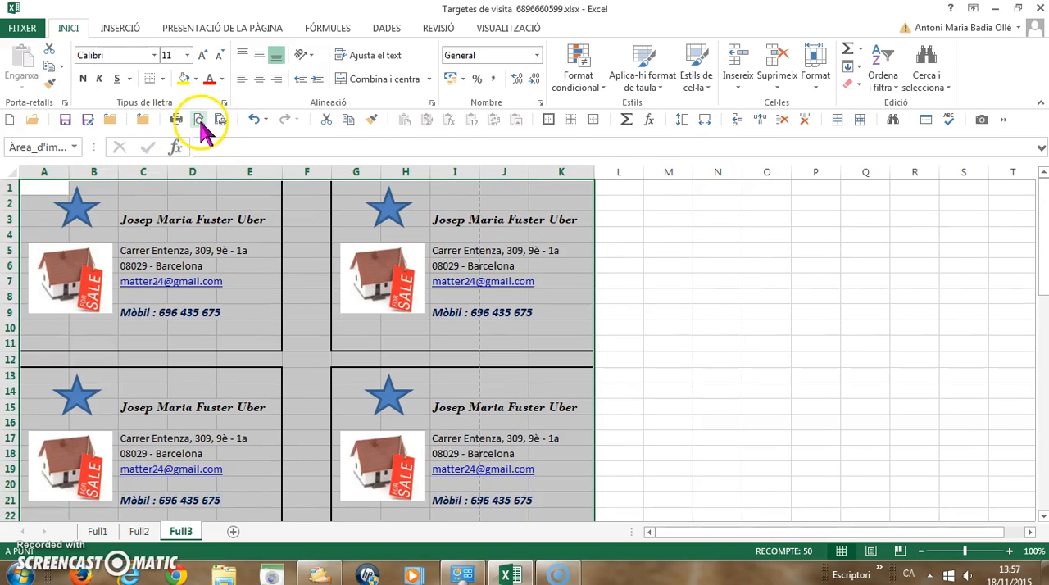
Open the print preview and scale the sheet to fit 1 page wide by 1 page tall.
click(198, 119)
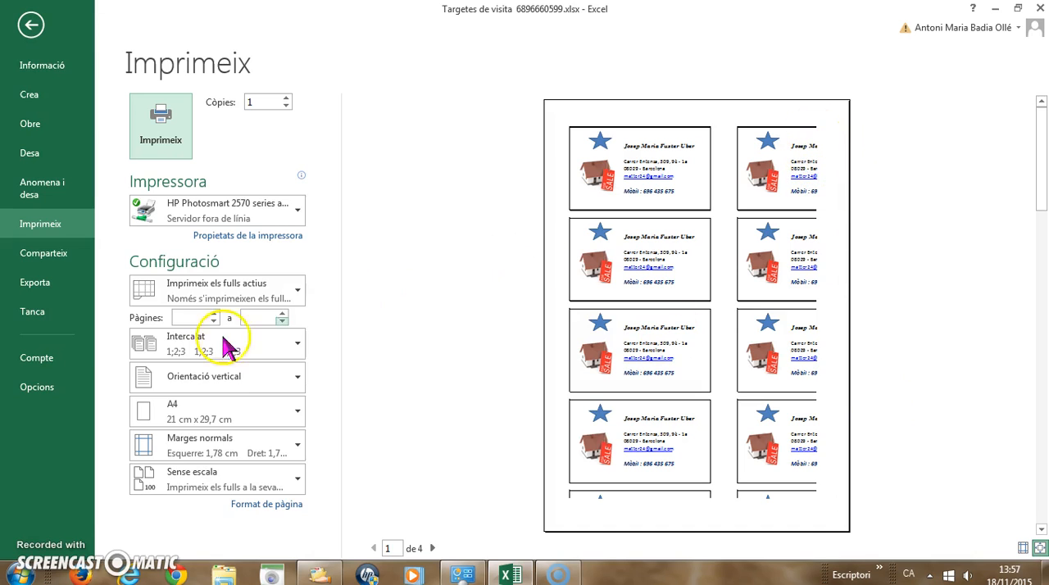
click(267, 504)
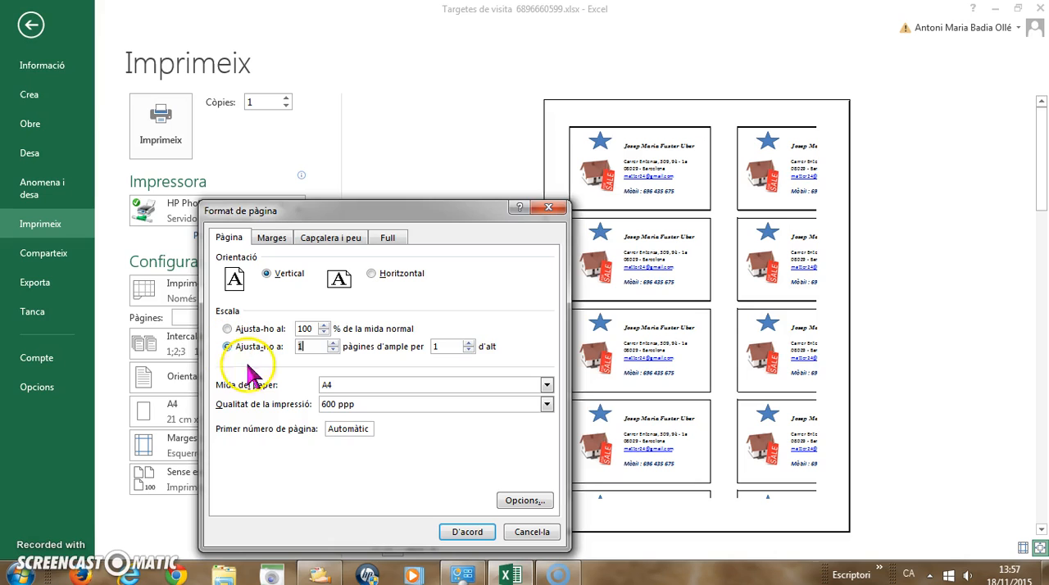
click(451, 532)
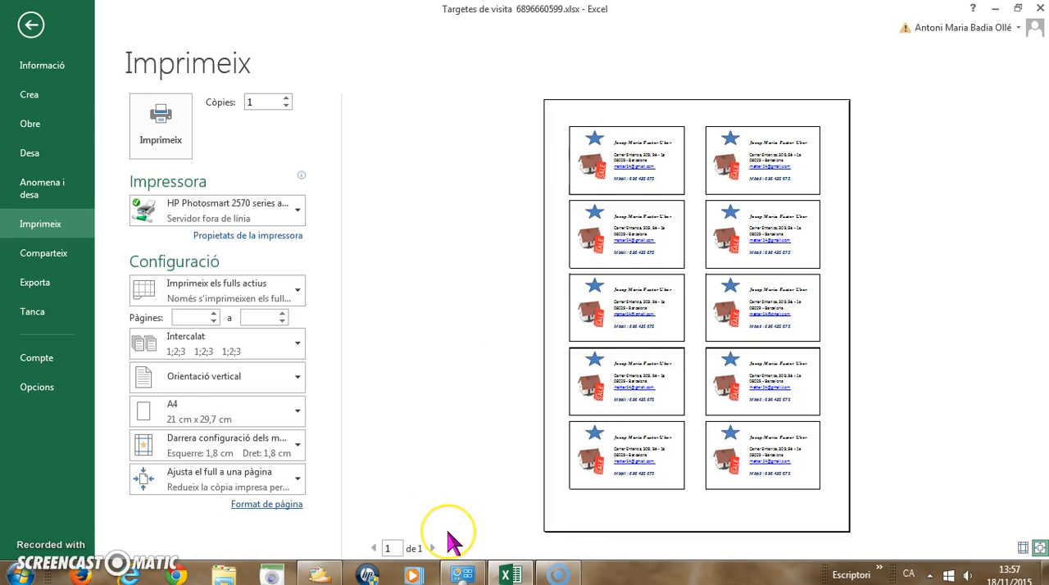